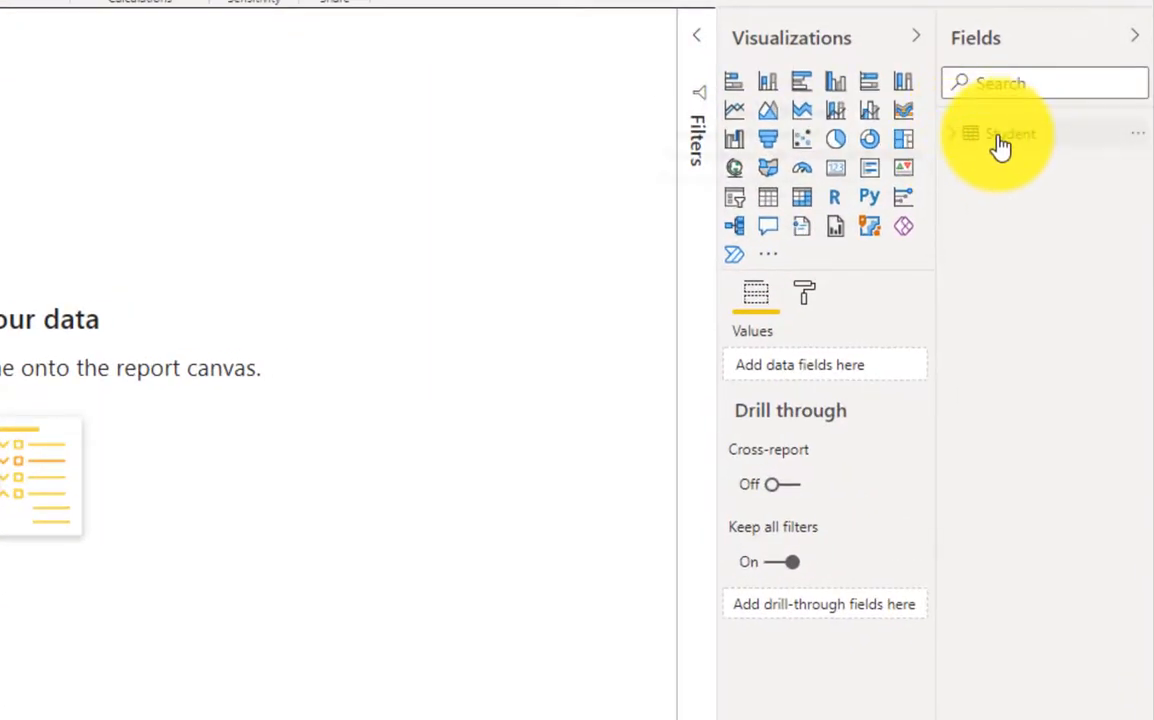
- Import the School CSV file from the Data > CSV folder and open it for transforming in the query editor
mouse_move(1000, 147)
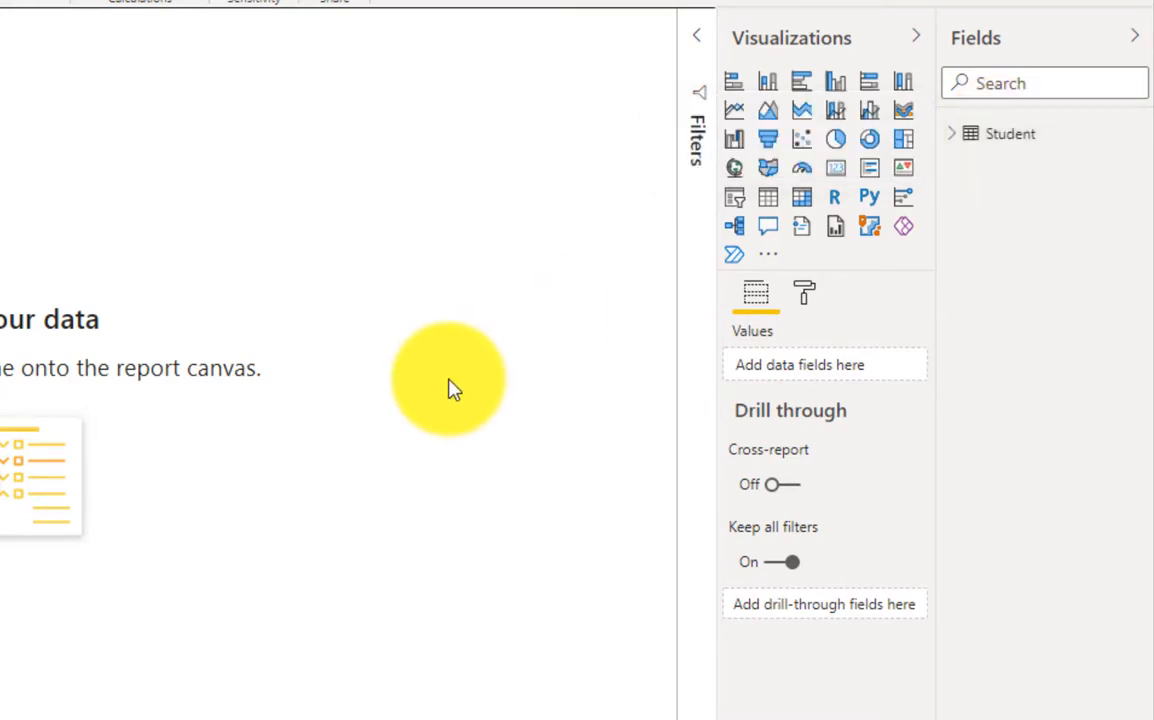
click(124, 70)
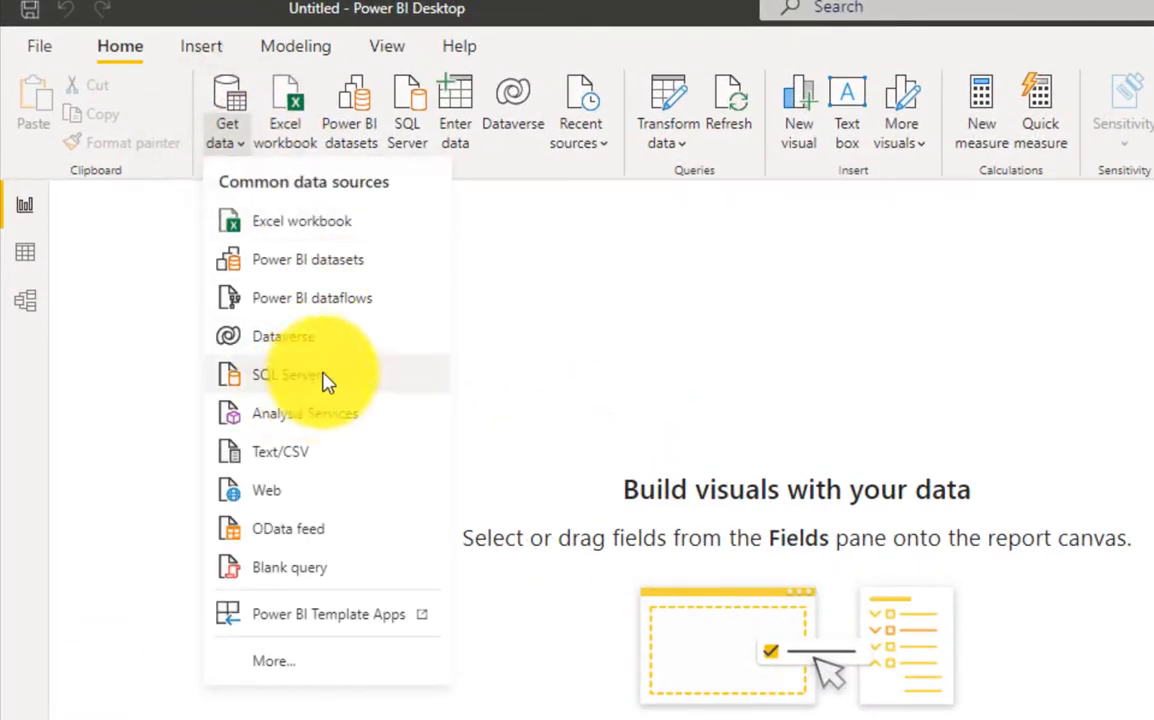
click(329, 464)
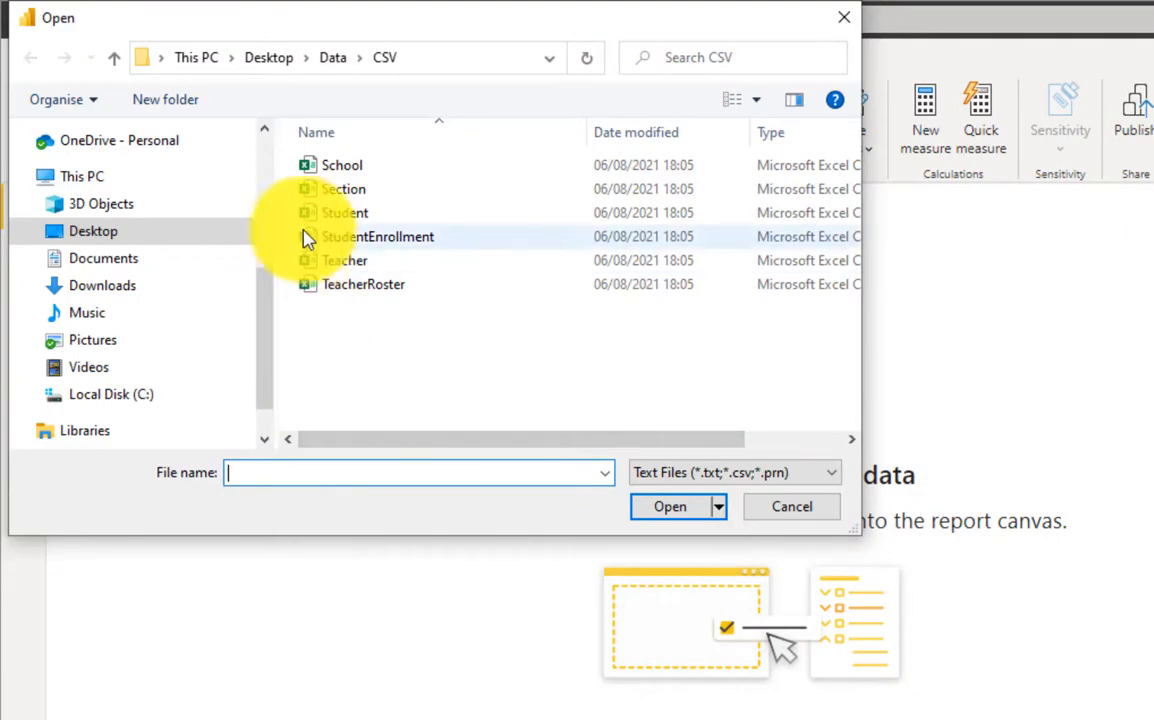
click(360, 169)
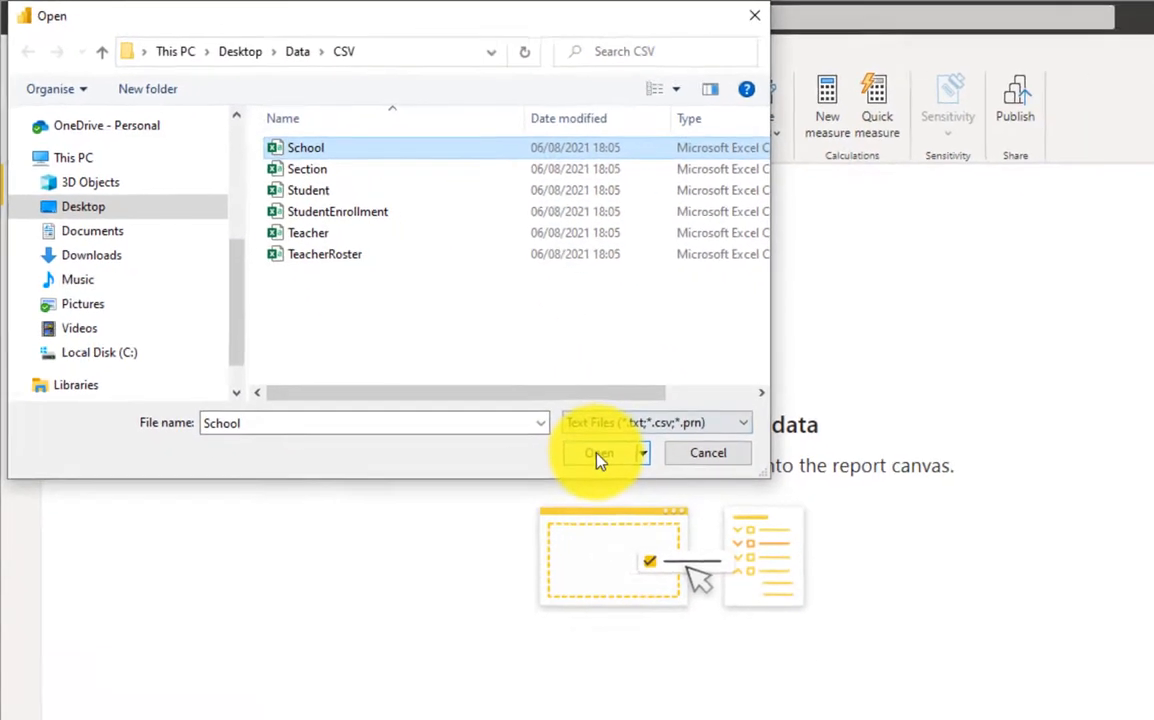
click(668, 505)
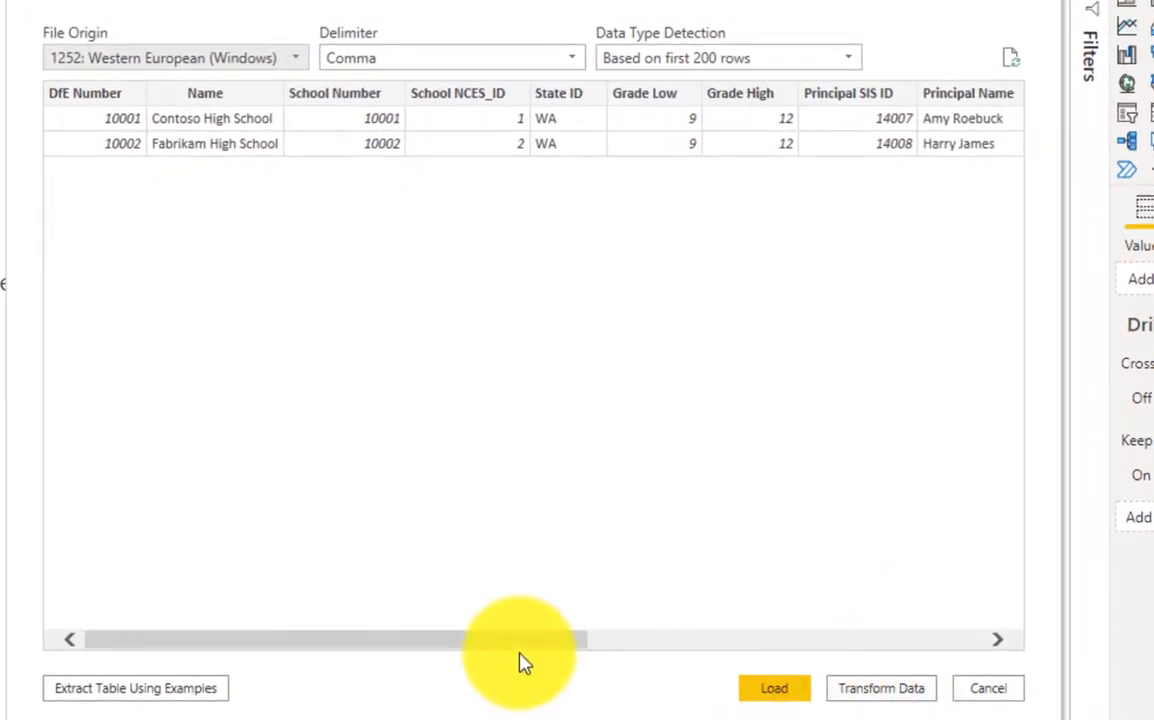
drag(540, 640, 836, 605)
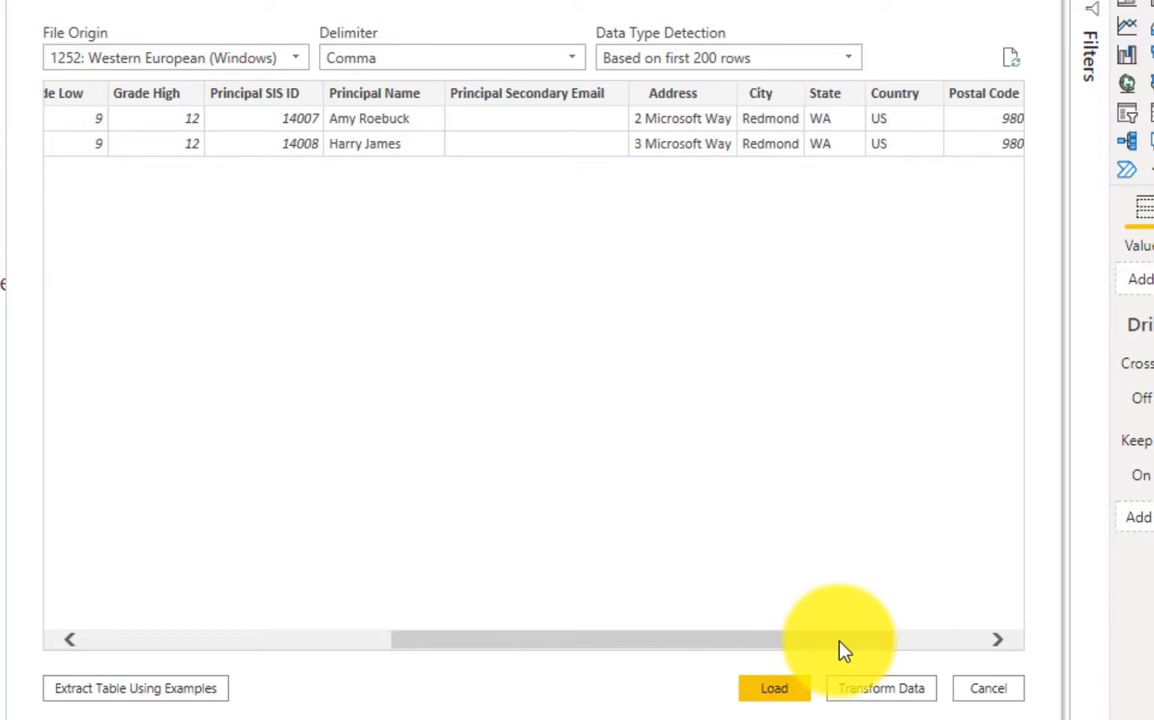
click(888, 689)
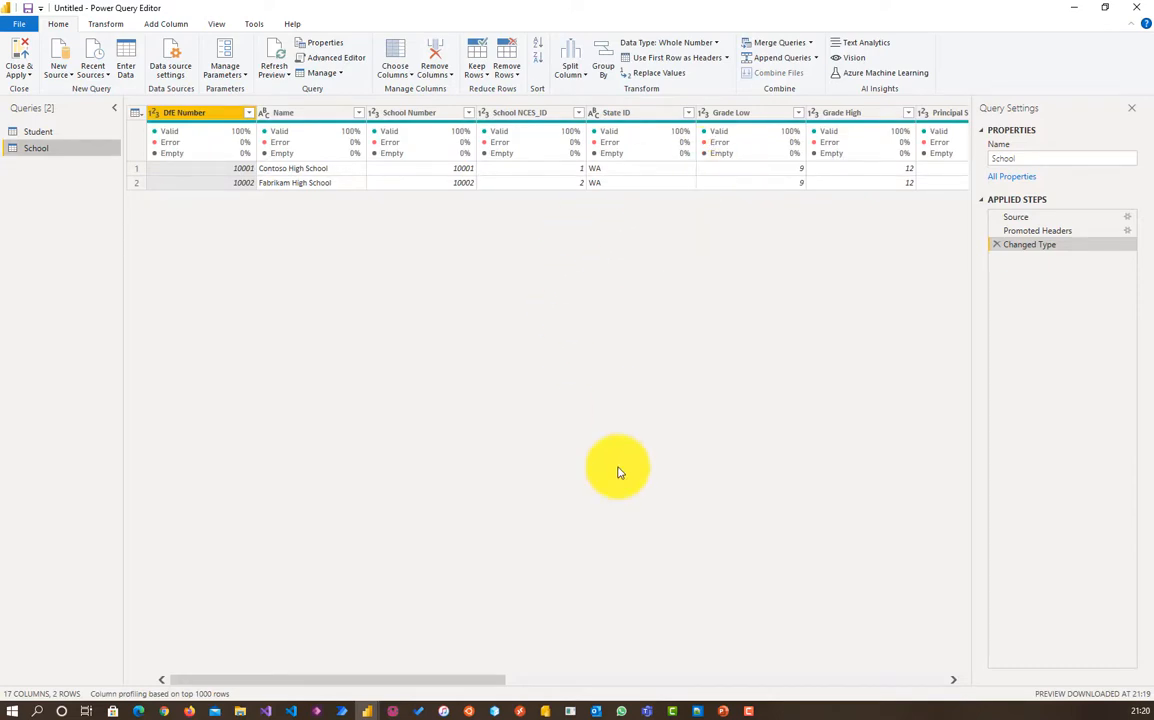
- Remove the Principal Secondary Email column from the School query, and close the editor applying the changes
scroll(865, 172, right, 3)
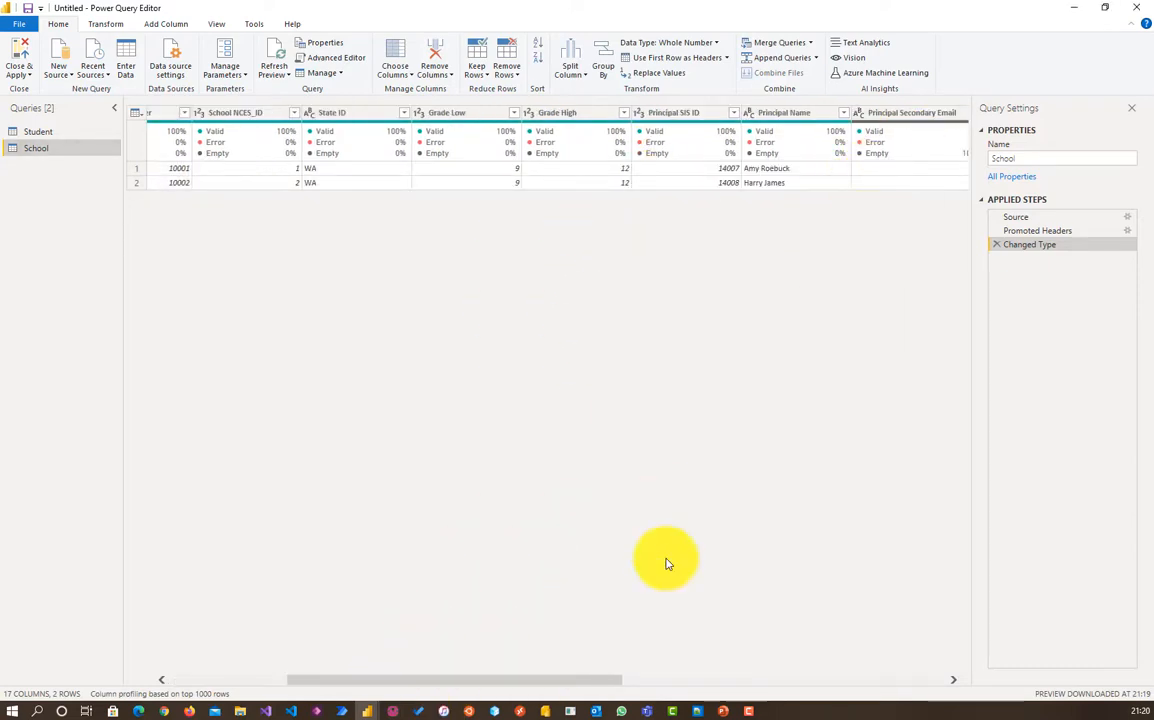
drag(597, 681, 678, 660)
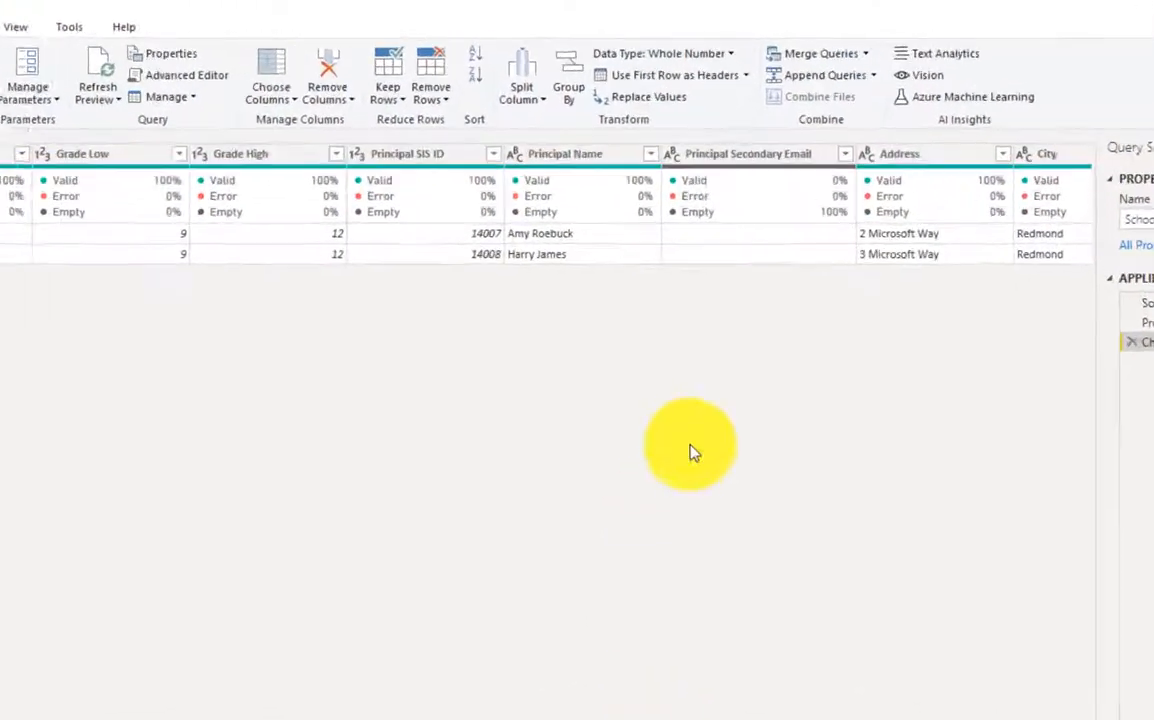
click(805, 212)
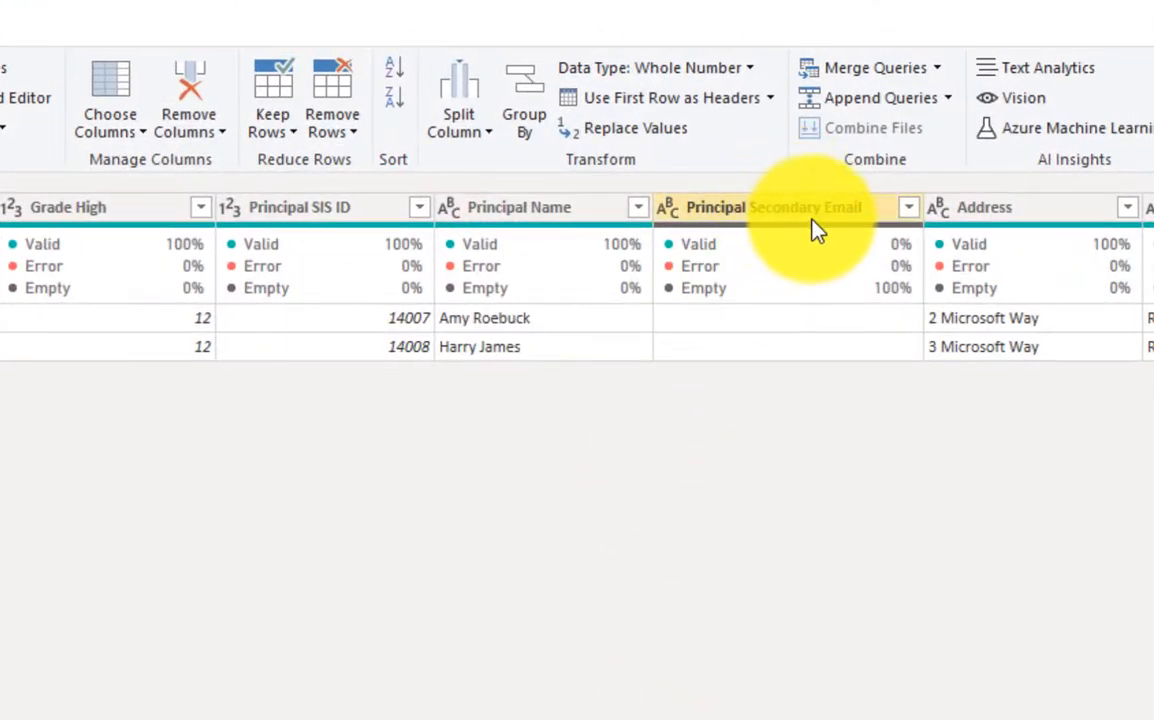
click(832, 220)
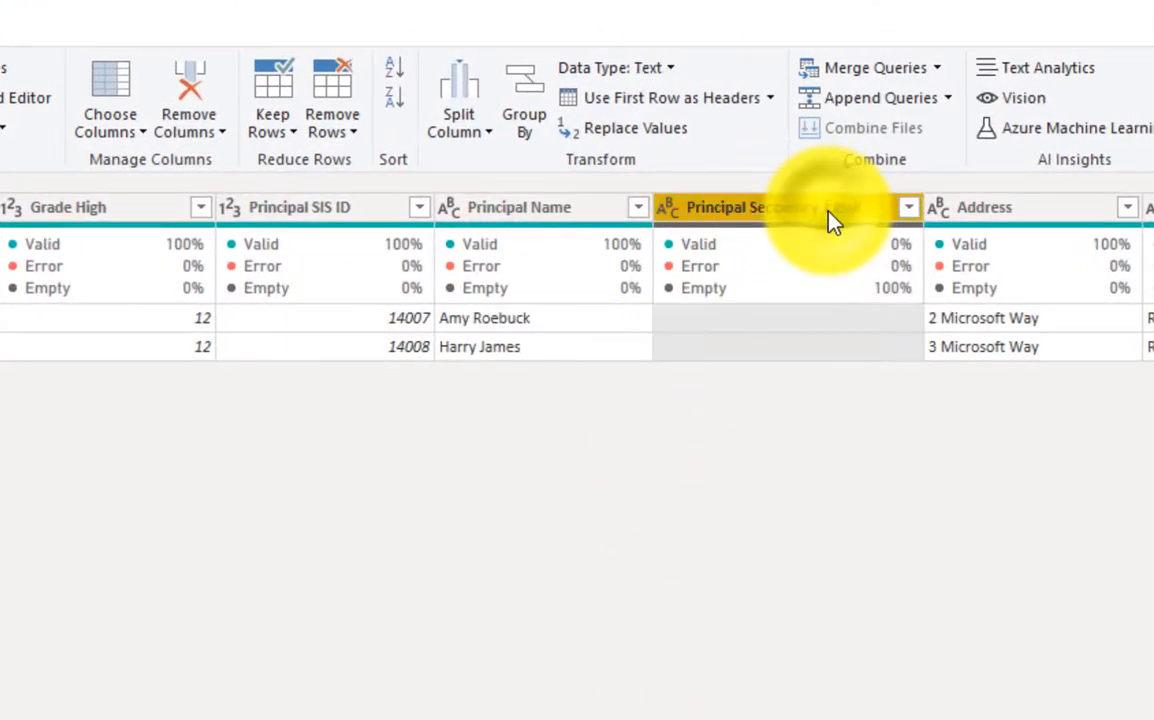
right_click(830, 222)
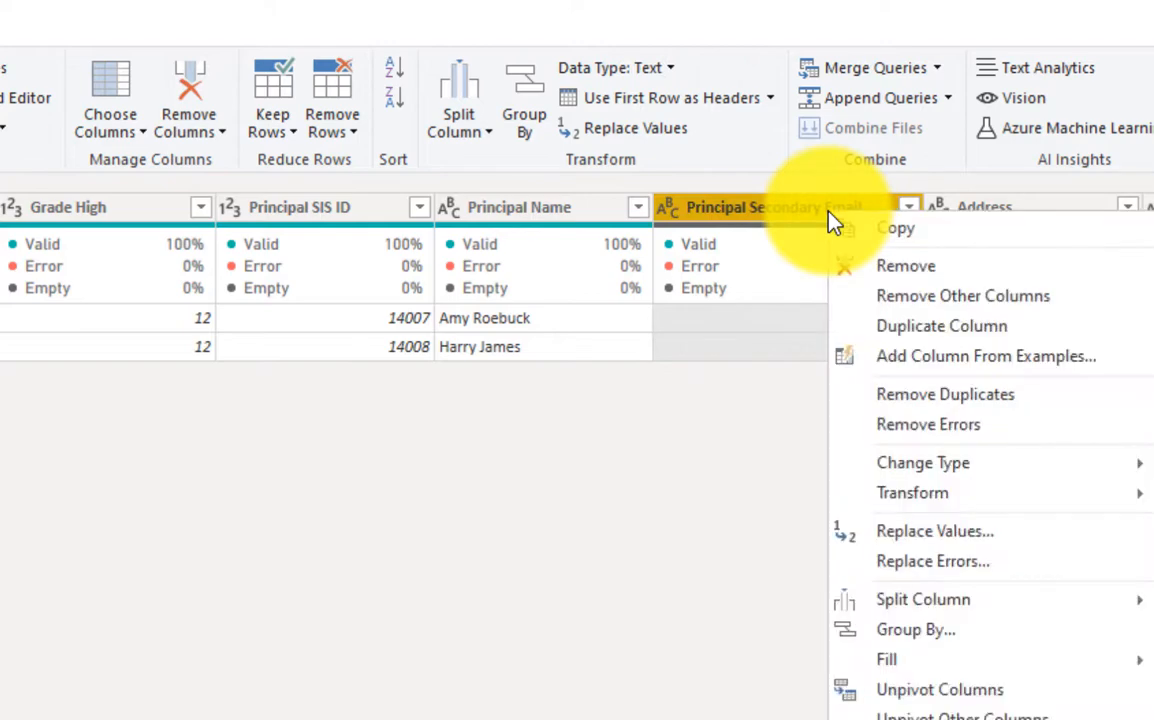
click(908, 280)
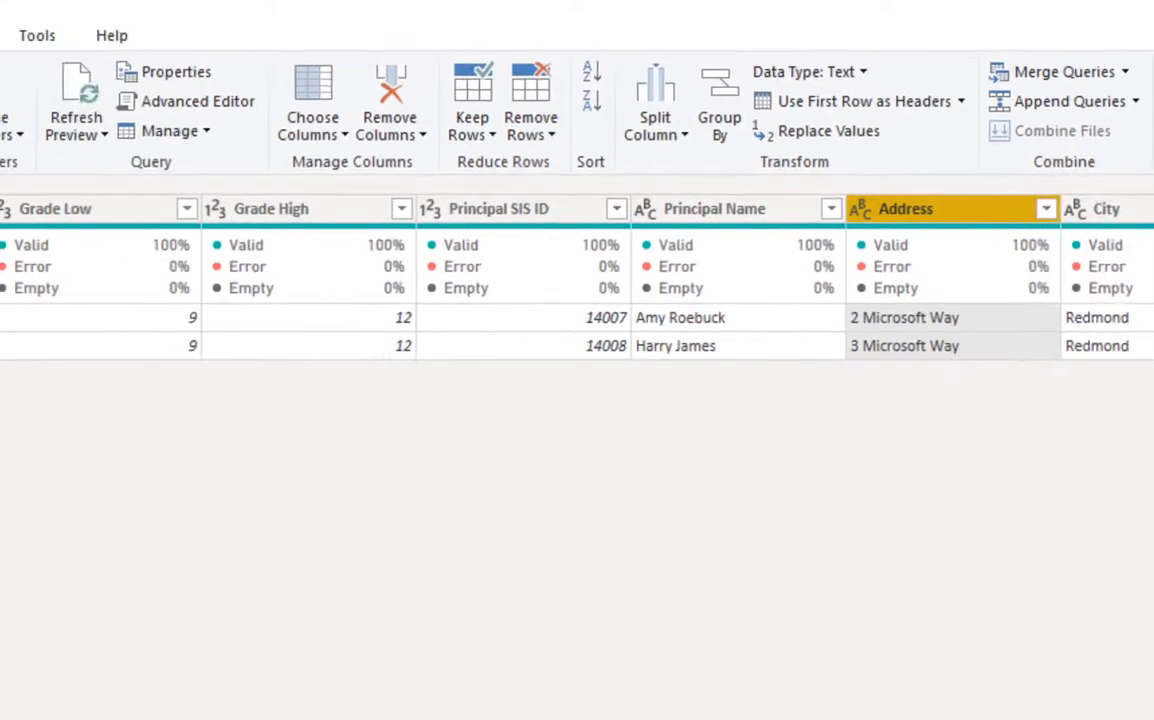
click(38, 140)
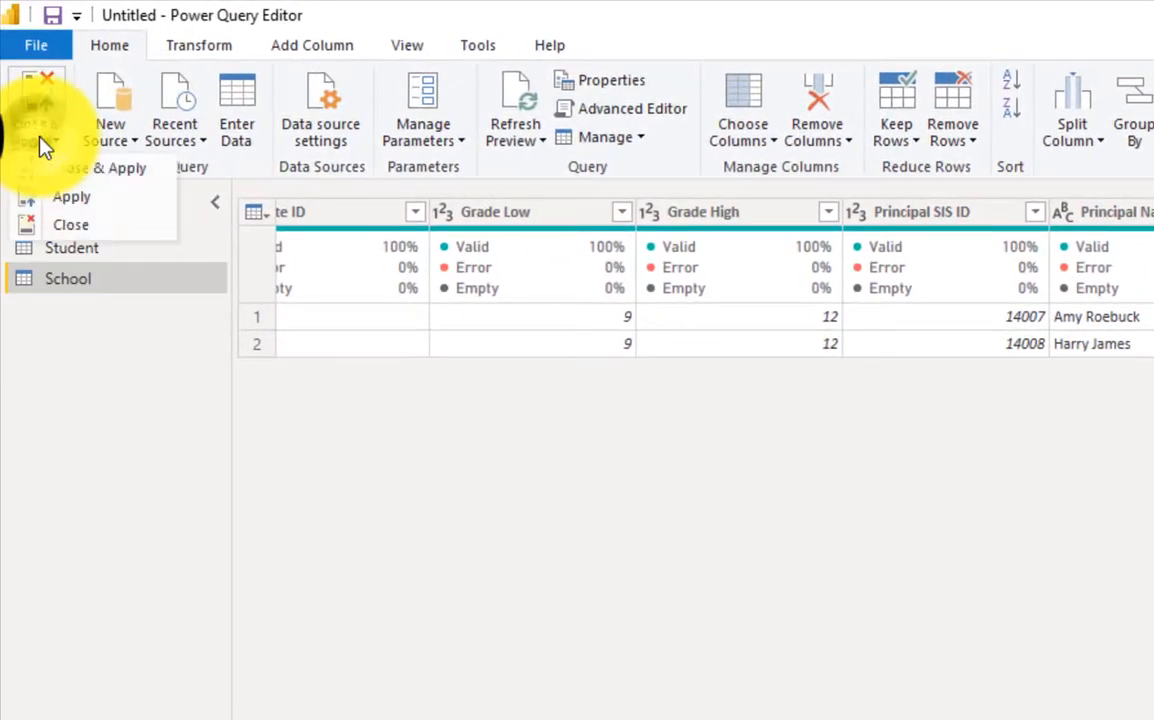
click(98, 172)
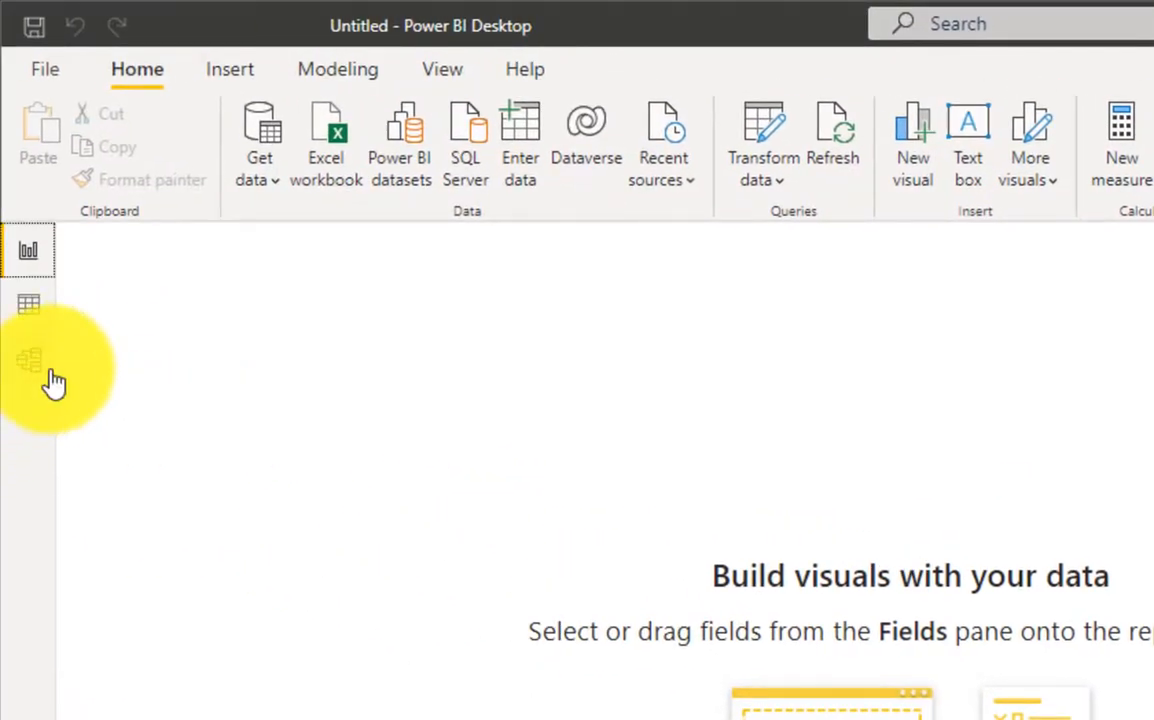
- Show the data model and rearrange the table cards so School stands to the left of Student
click(28, 370)
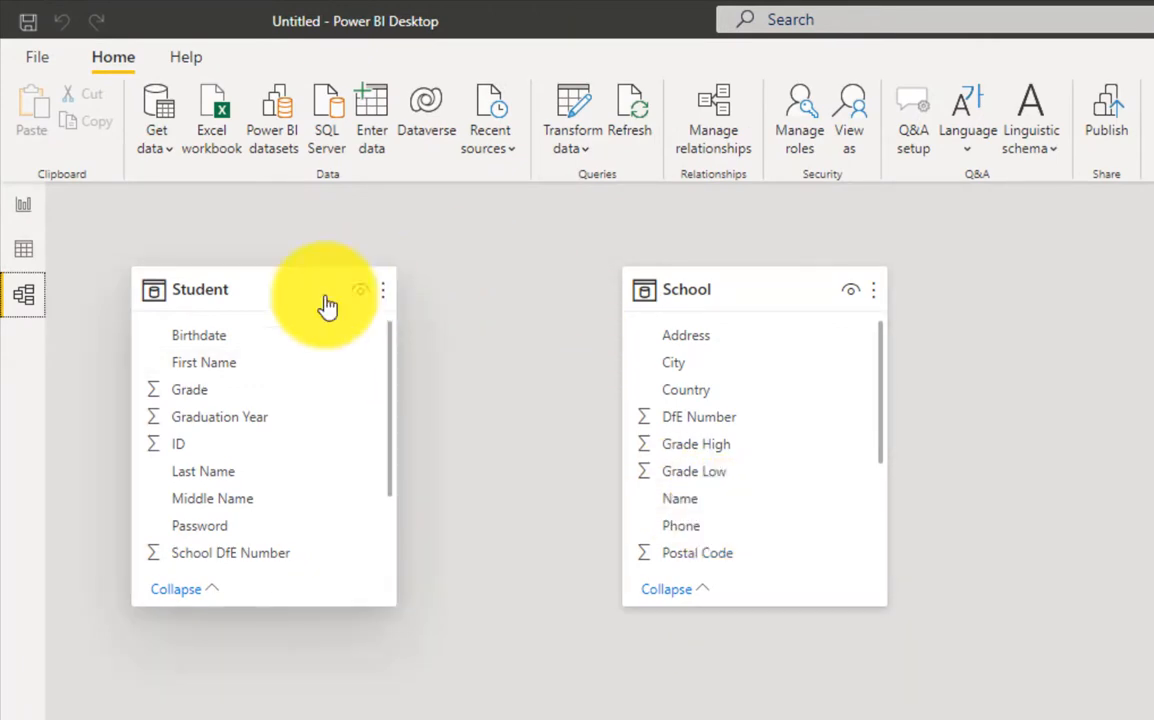
drag(288, 291, 1064, 303)
drag(776, 301, 376, 300)
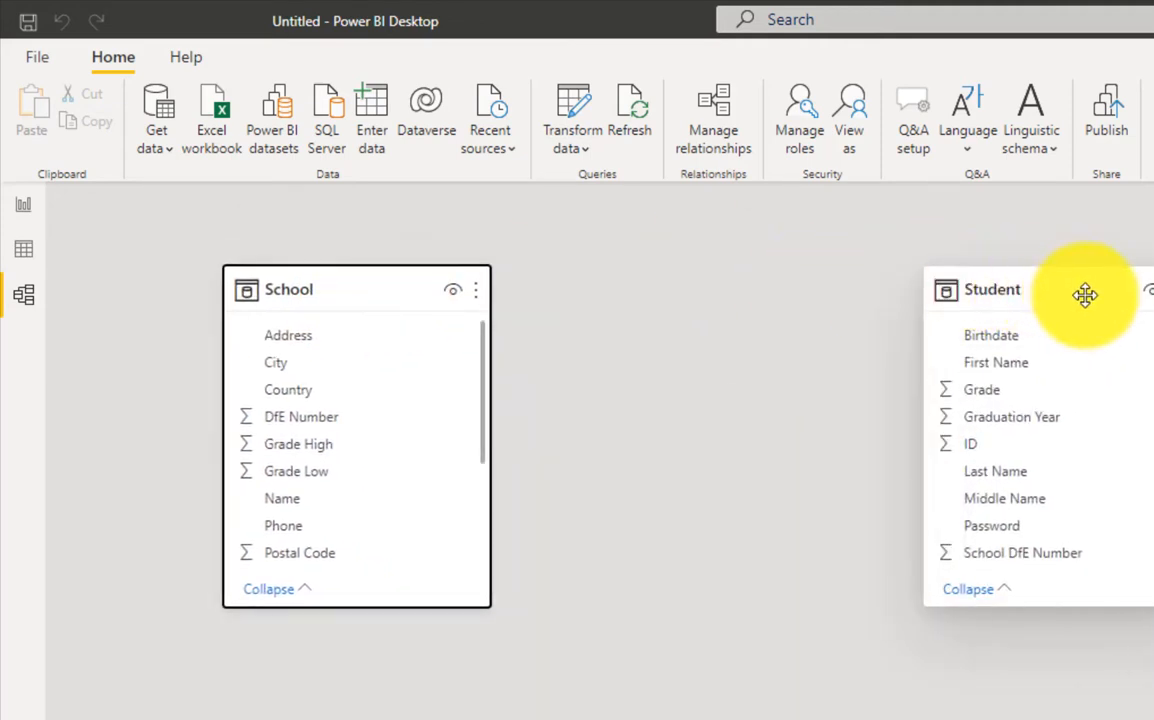
drag(1085, 296, 866, 293)
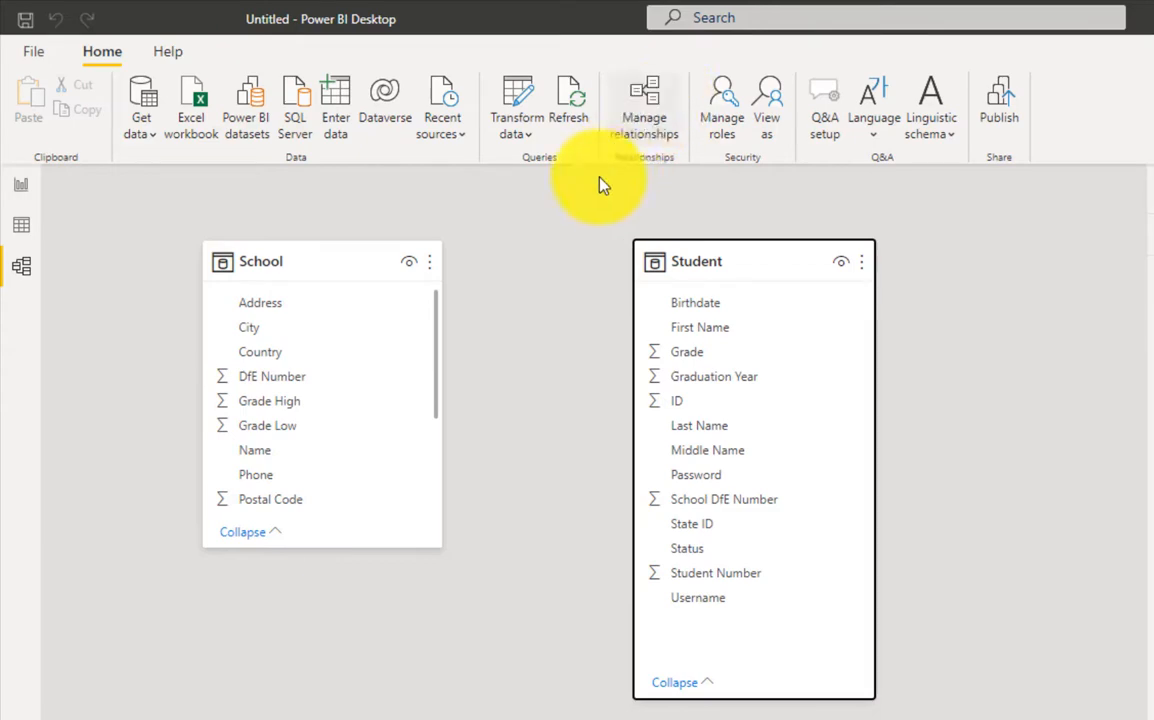
- Try to autodetect relationships between the School and Student tables
click(650, 128)
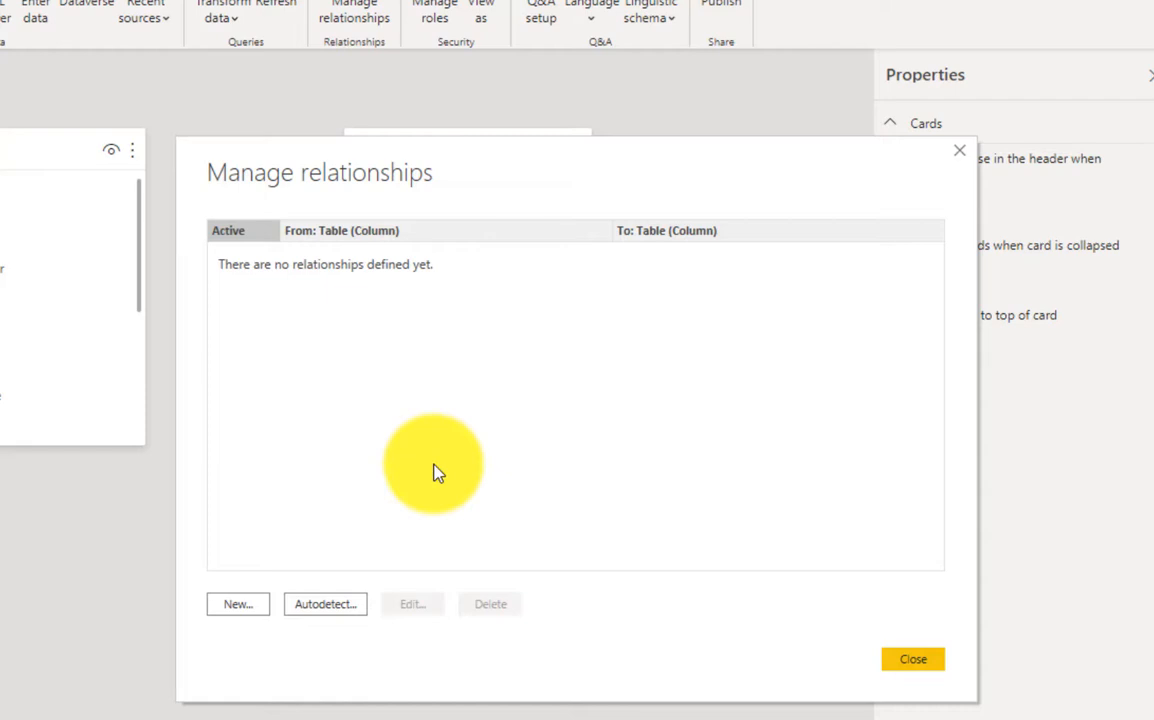
click(341, 604)
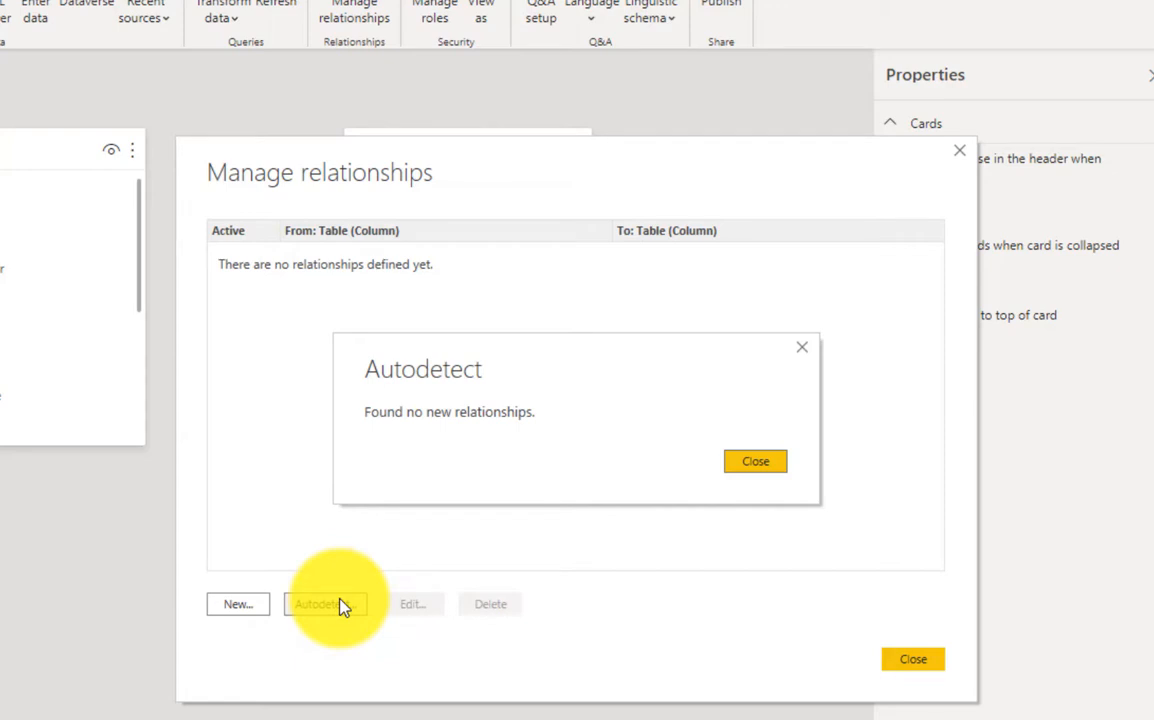
click(756, 462)
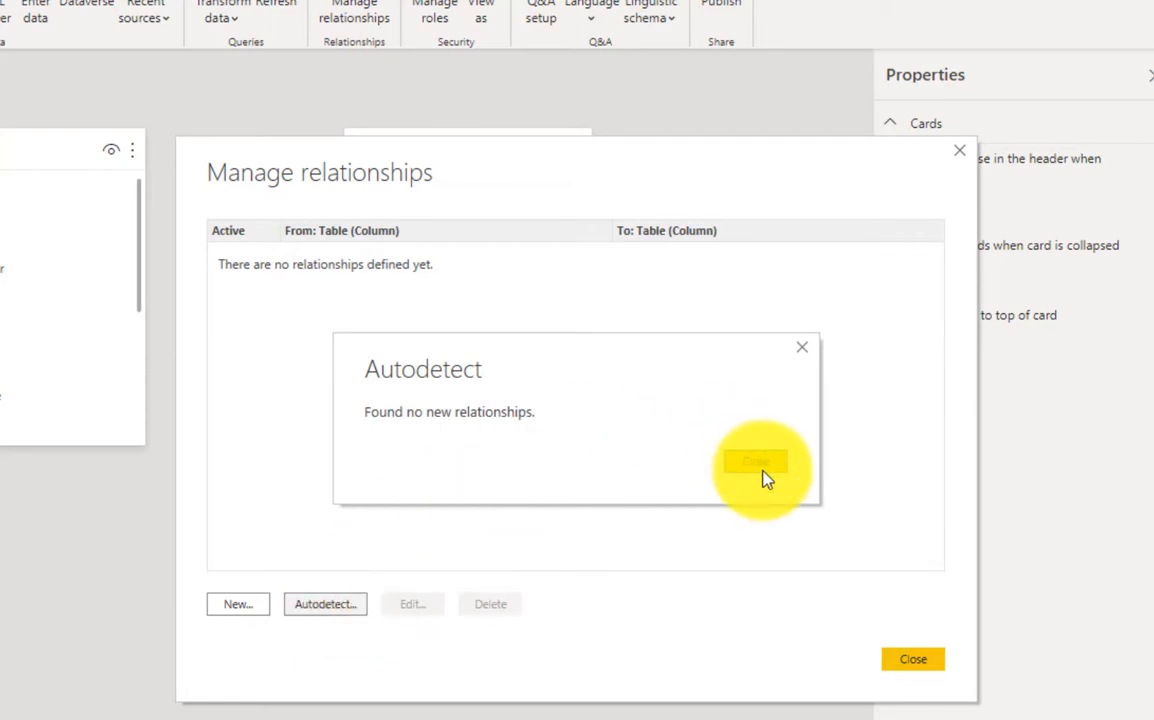
- Set up a new relationship between School's DfE Number column and Student's School DfE Number column
click(239, 605)
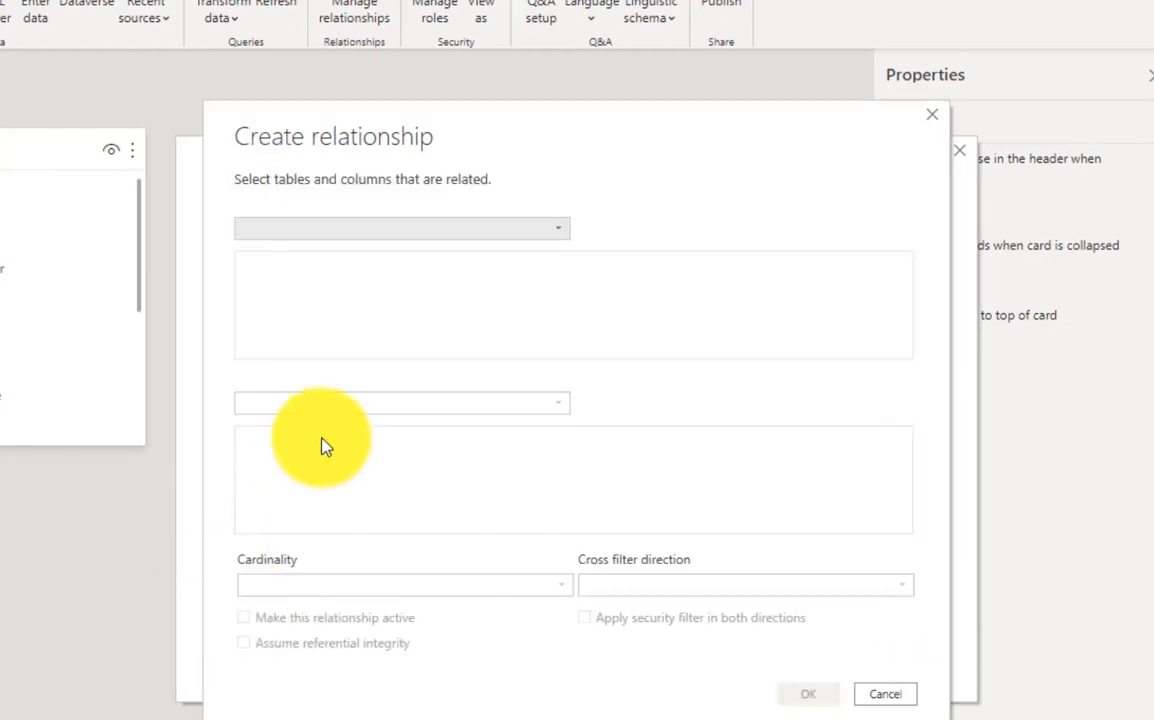
click(454, 232)
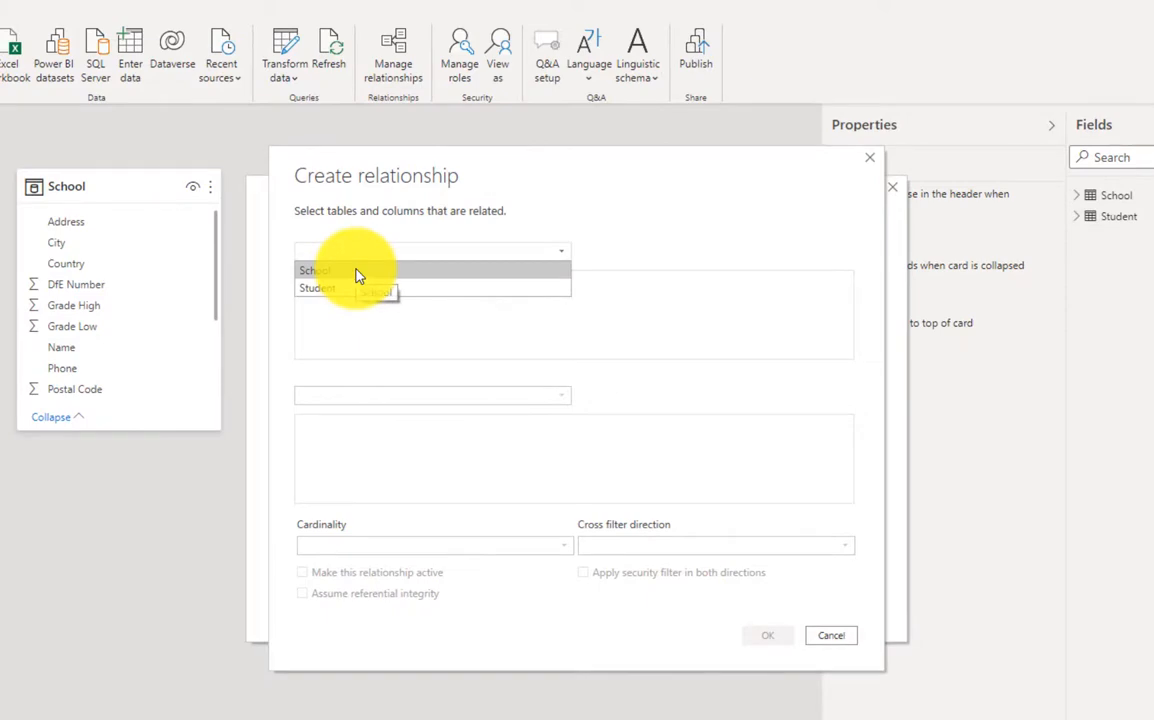
click(359, 273)
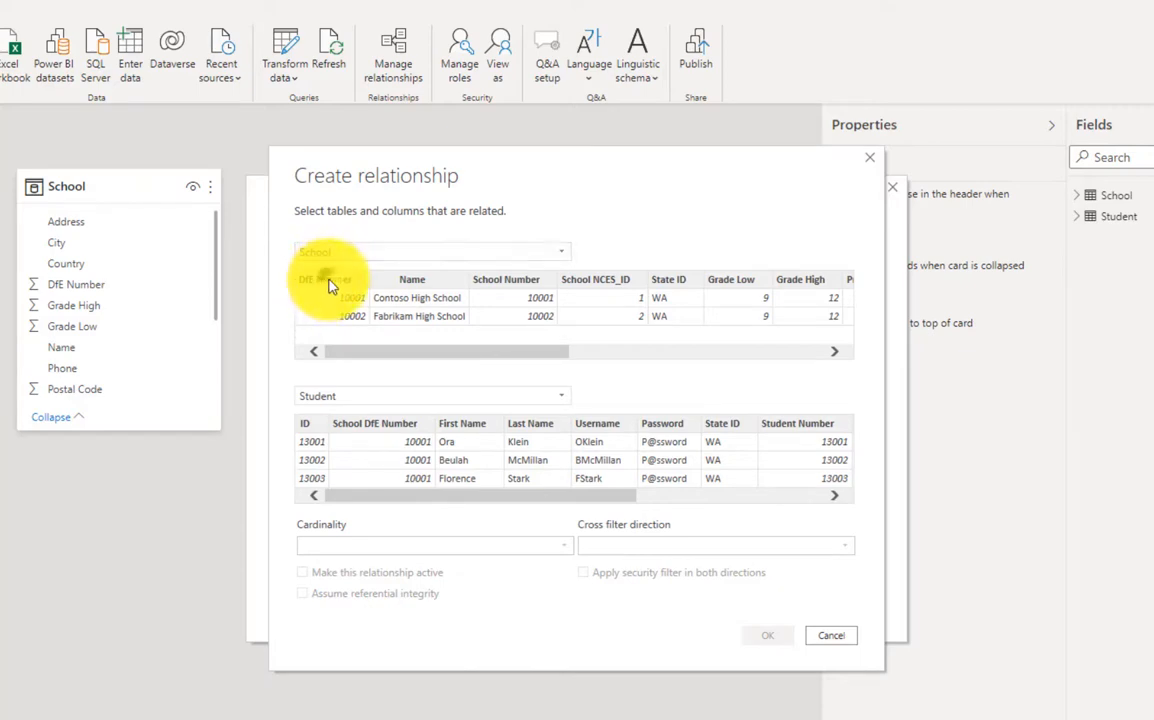
click(330, 282)
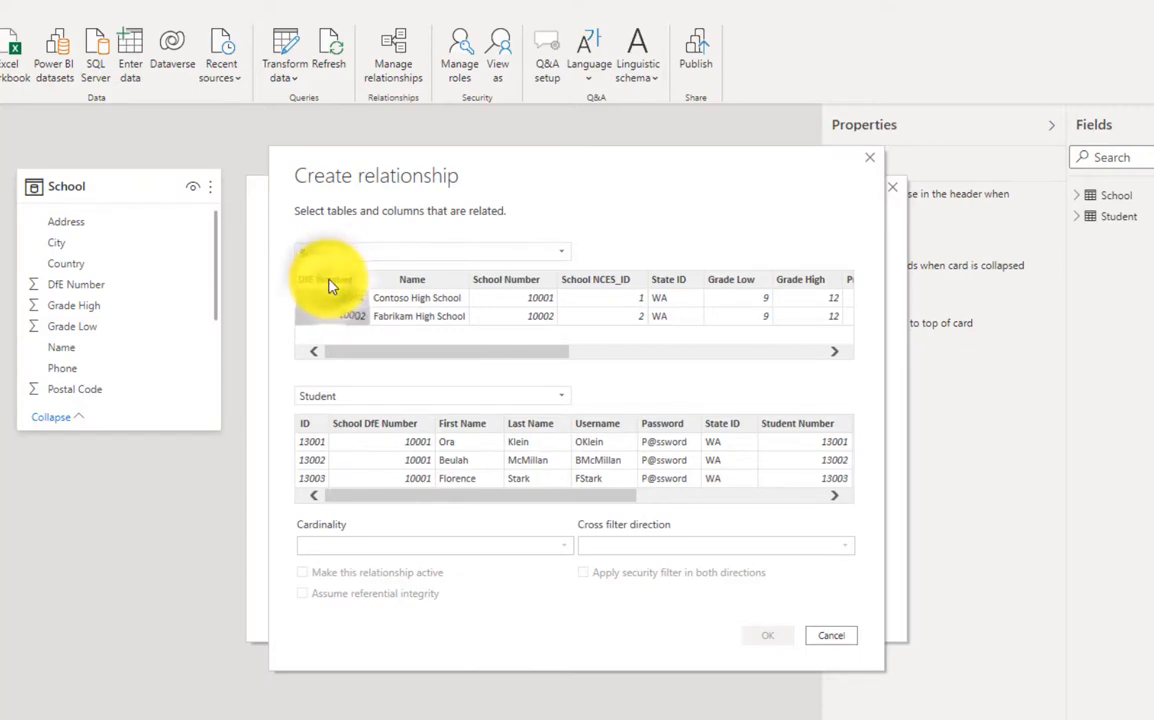
click(386, 425)
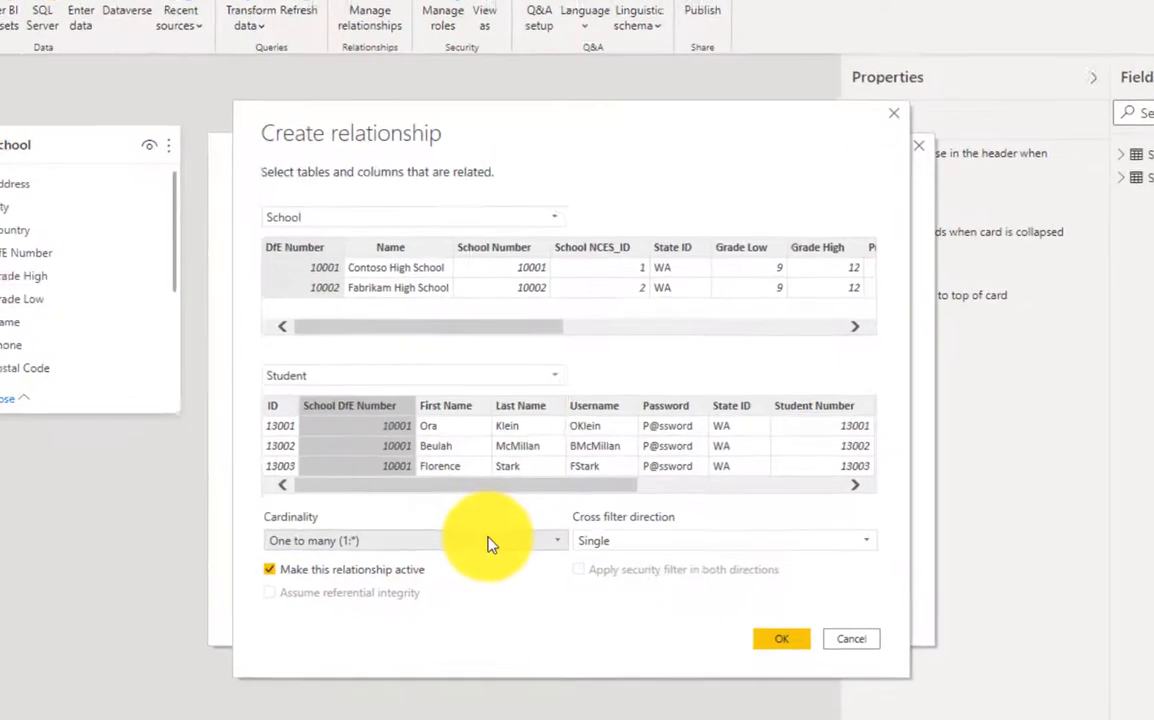
- Examine the cardinality and cross filter direction options for the new relationship, and cancel it without saving
click(478, 540)
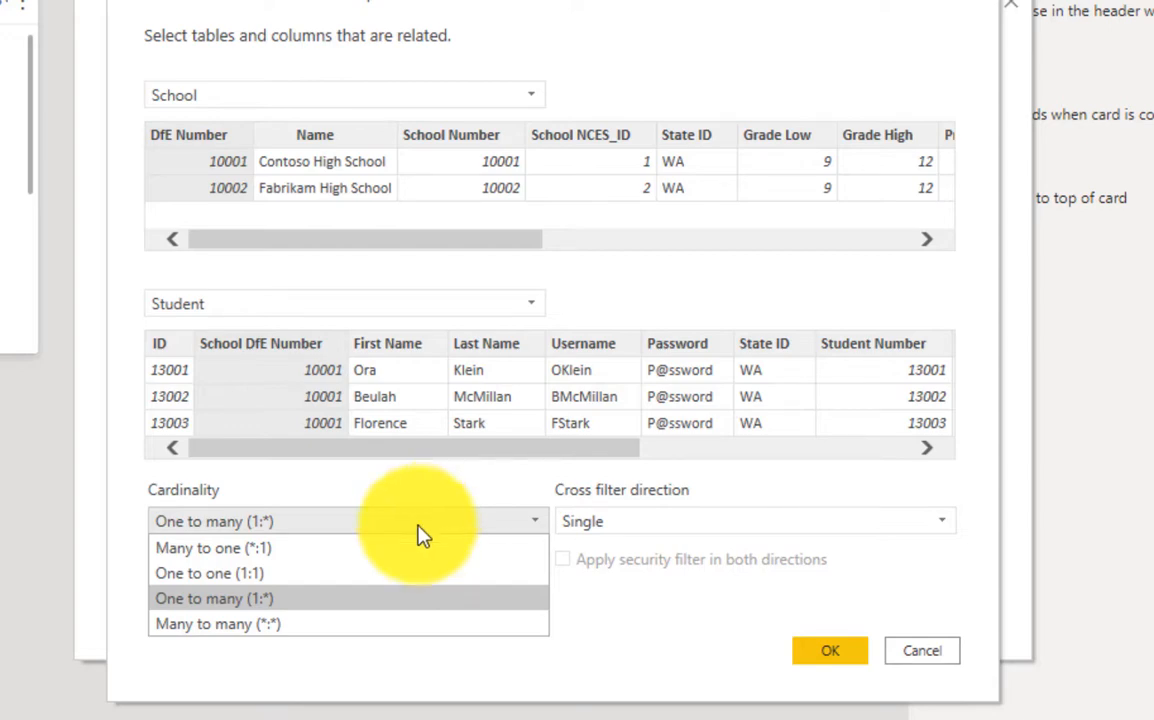
click(324, 604)
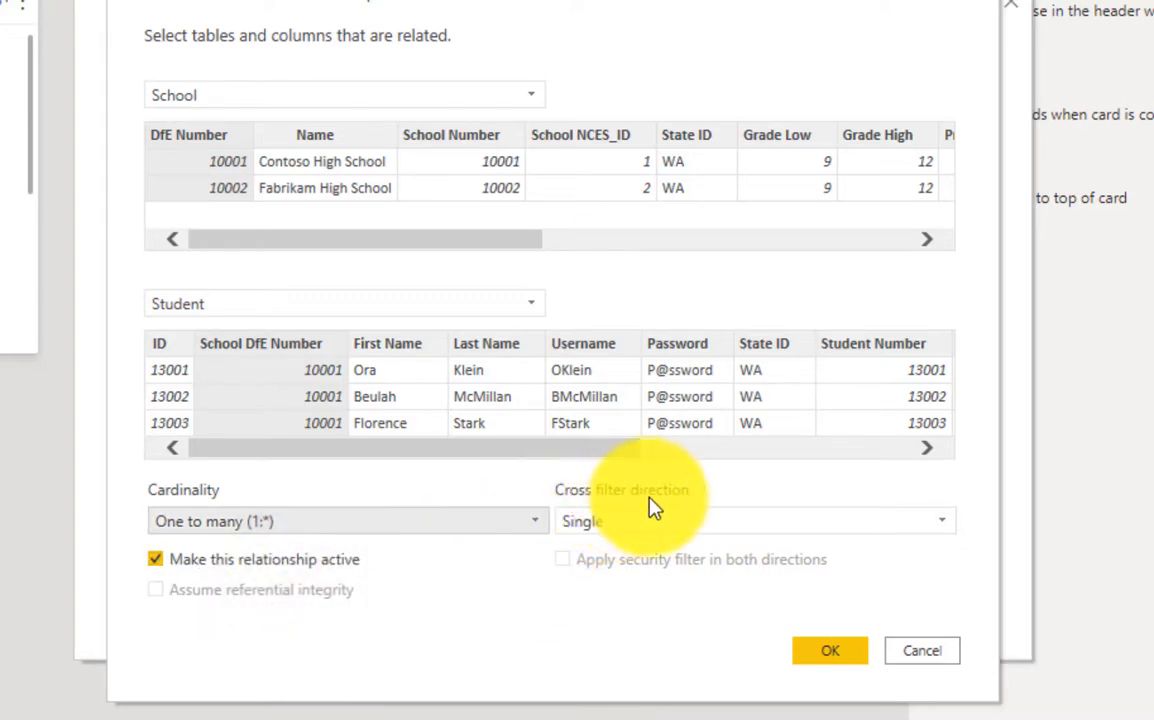
click(692, 522)
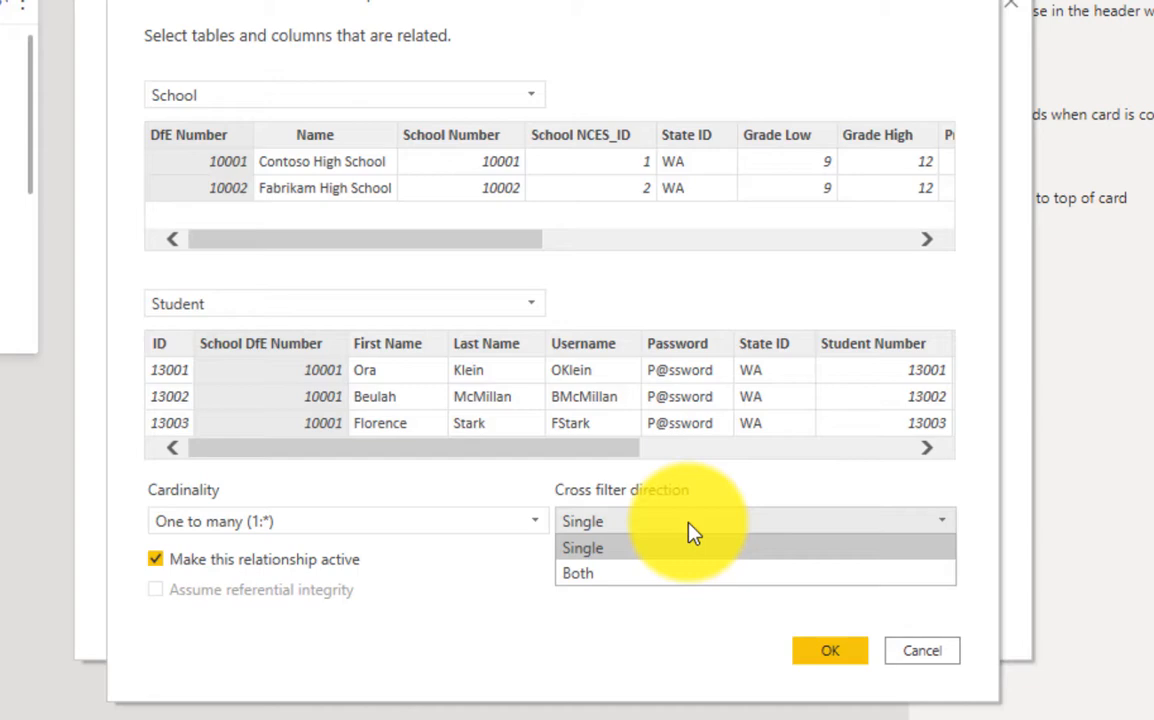
click(458, 652)
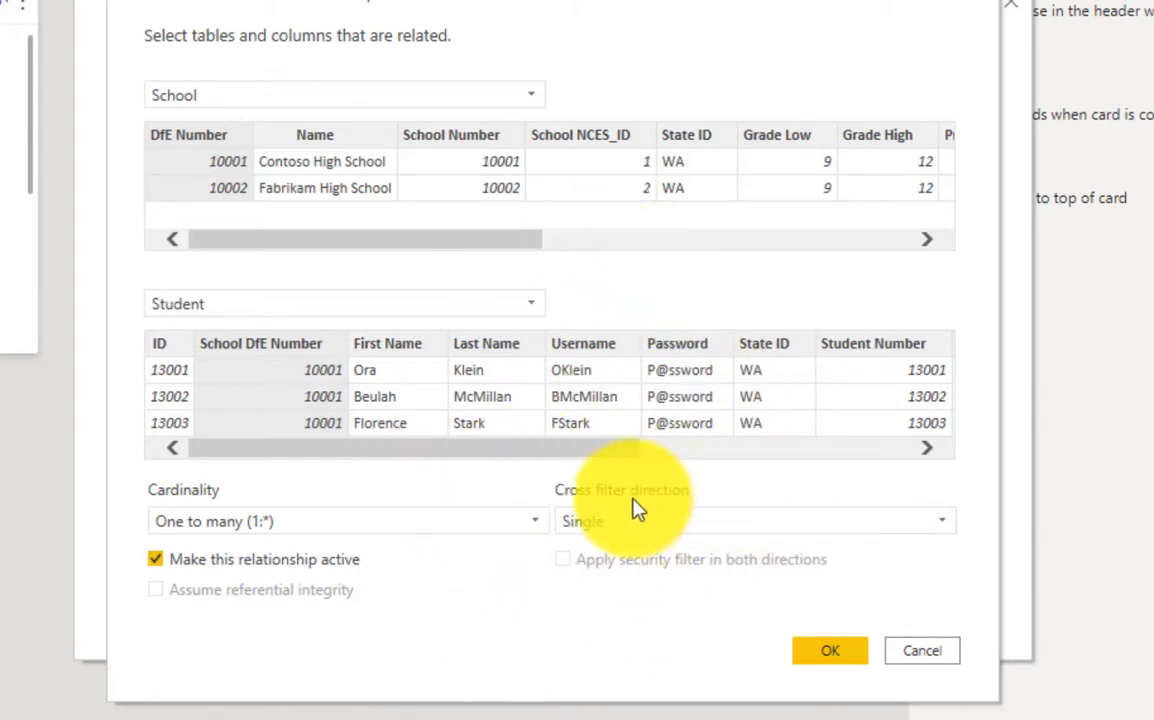
click(924, 655)
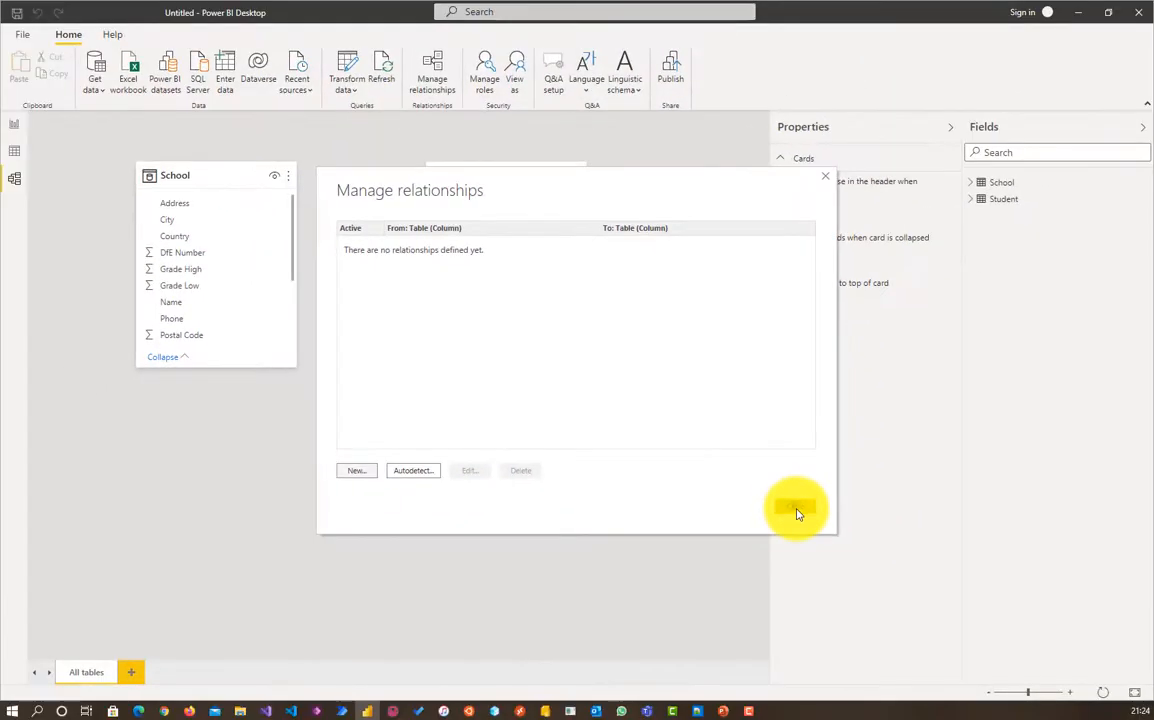
click(797, 514)
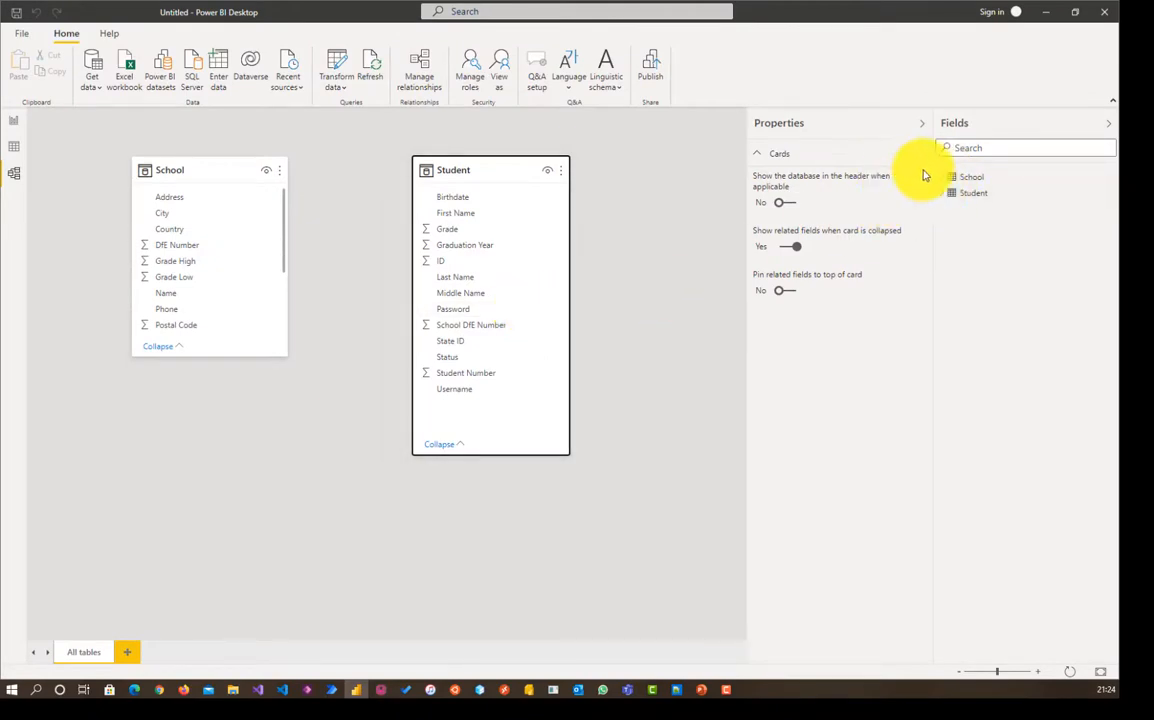
- Rename the Student table's School DfE Number column to DfE Number so it matches the column name in School
click(944, 193)
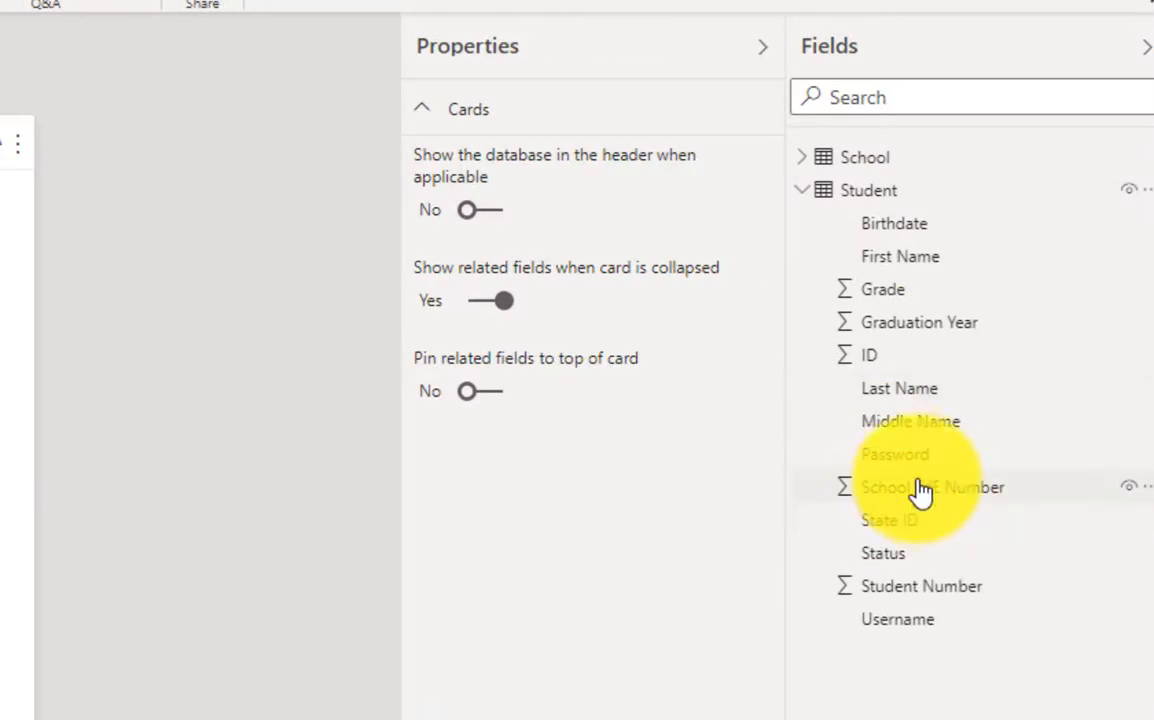
right_click(1127, 500)
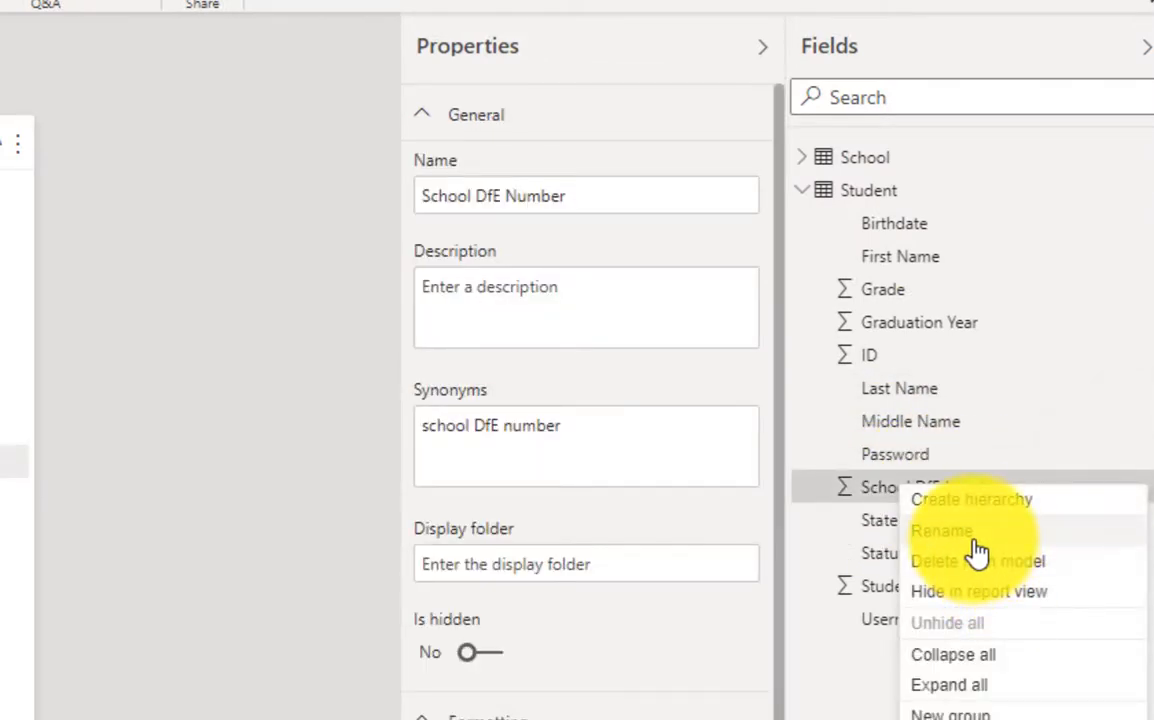
click(975, 541)
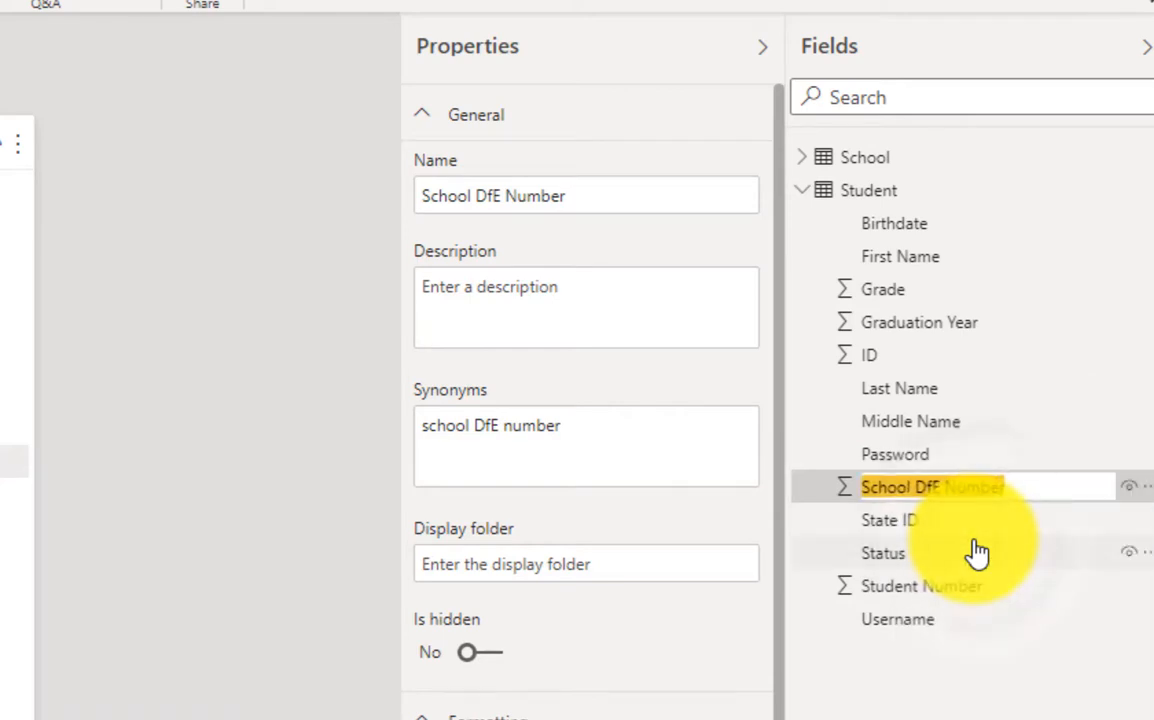
key(Home)
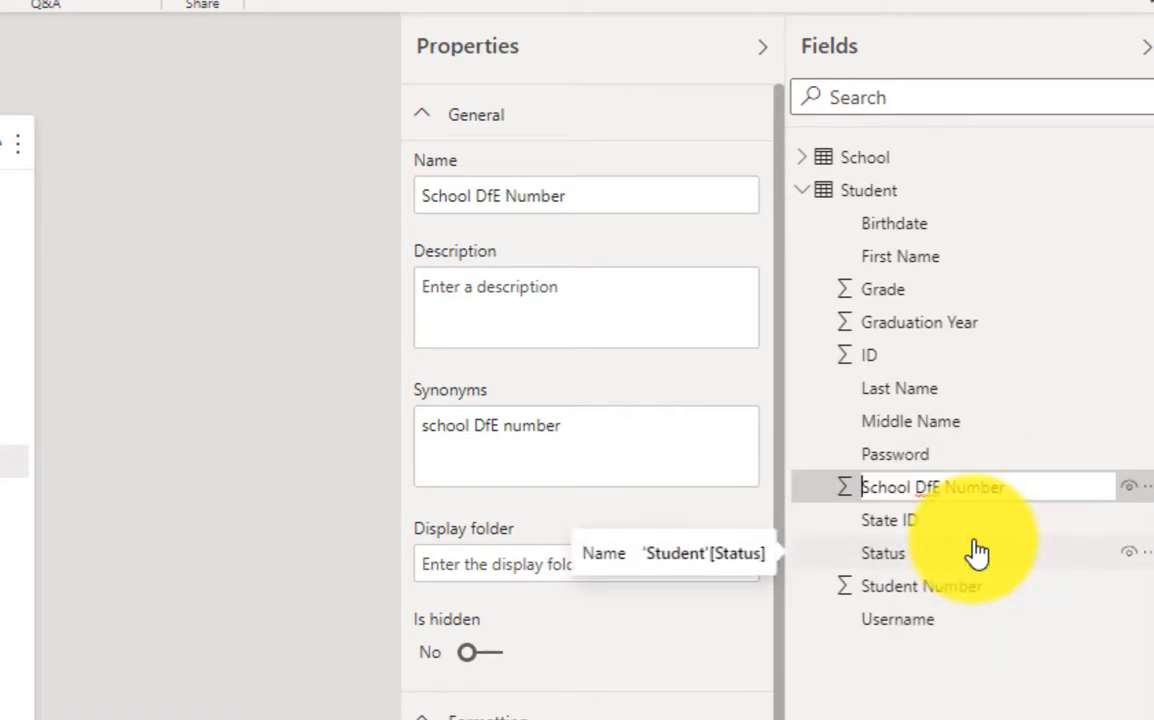
key(Delete)
key(Delete)
key(Delete)
key(Delete)
key(Delete)
key(Delete)
key(Delete)
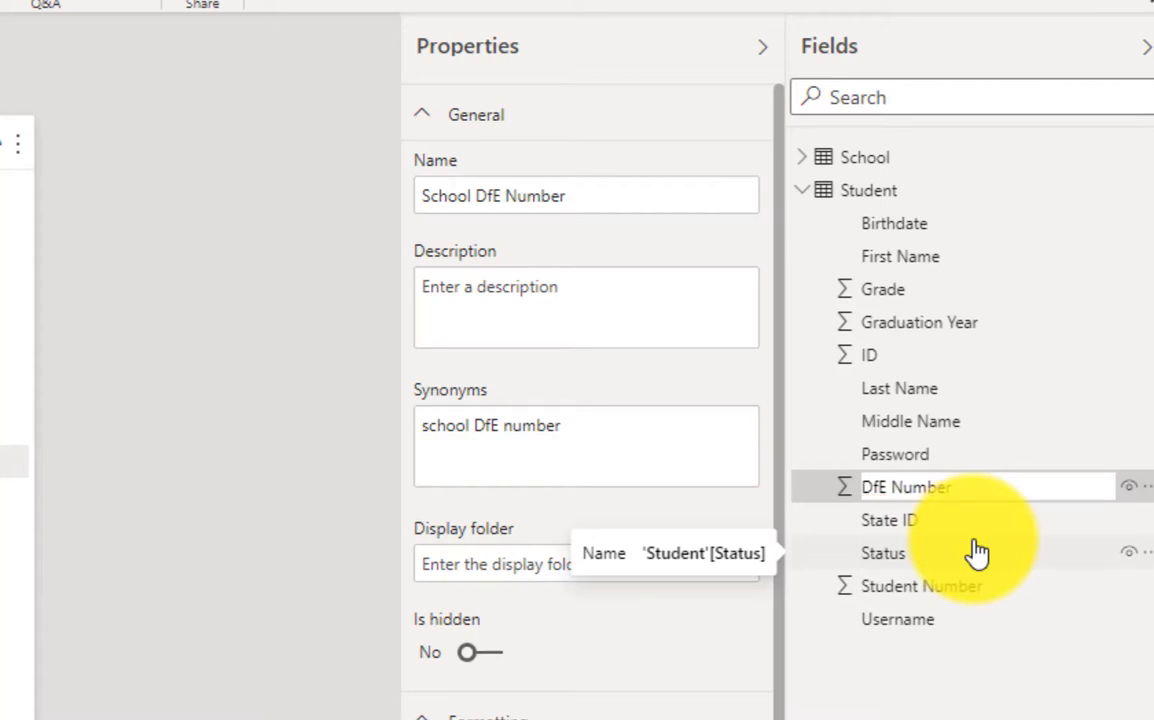
key(Escape)
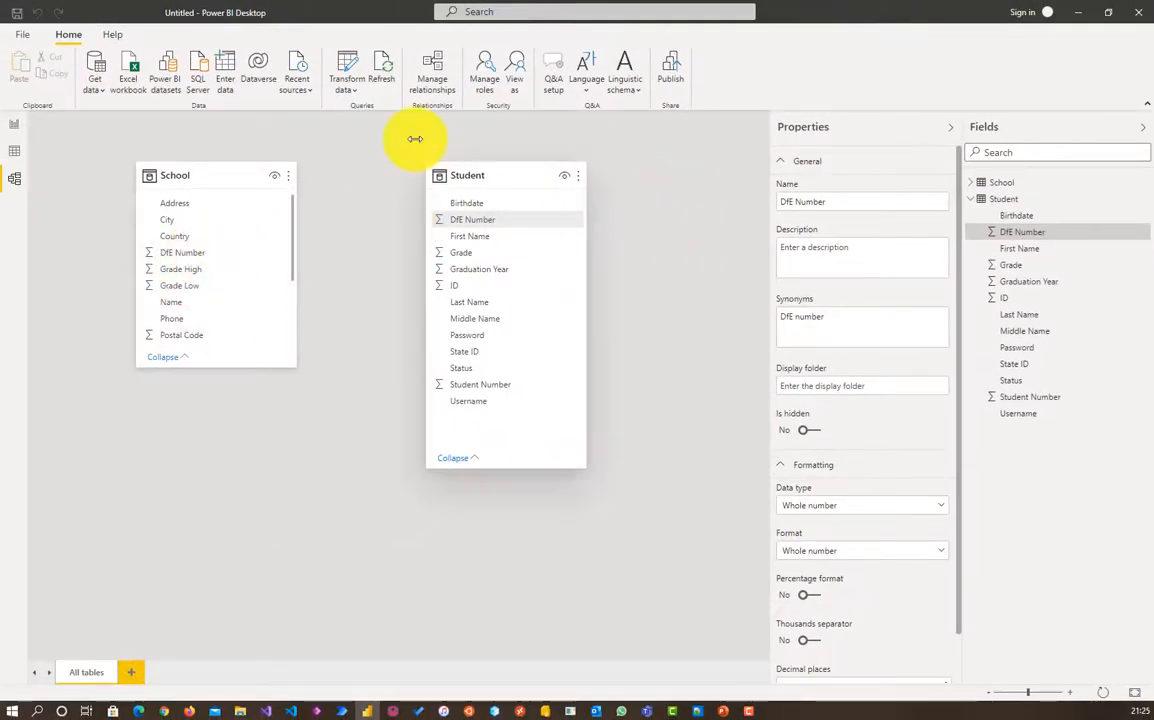
- Autodetect the relationship between the Student and School tables on DfE Number, and close the relationship manager
click(425, 75)
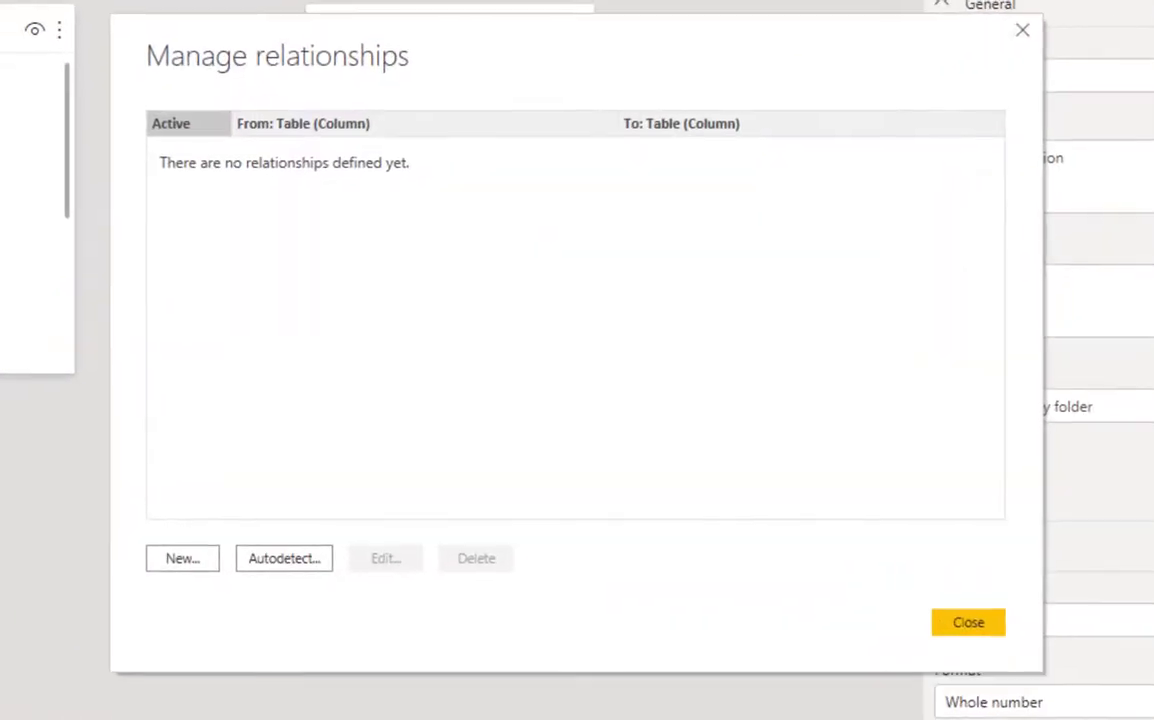
click(275, 570)
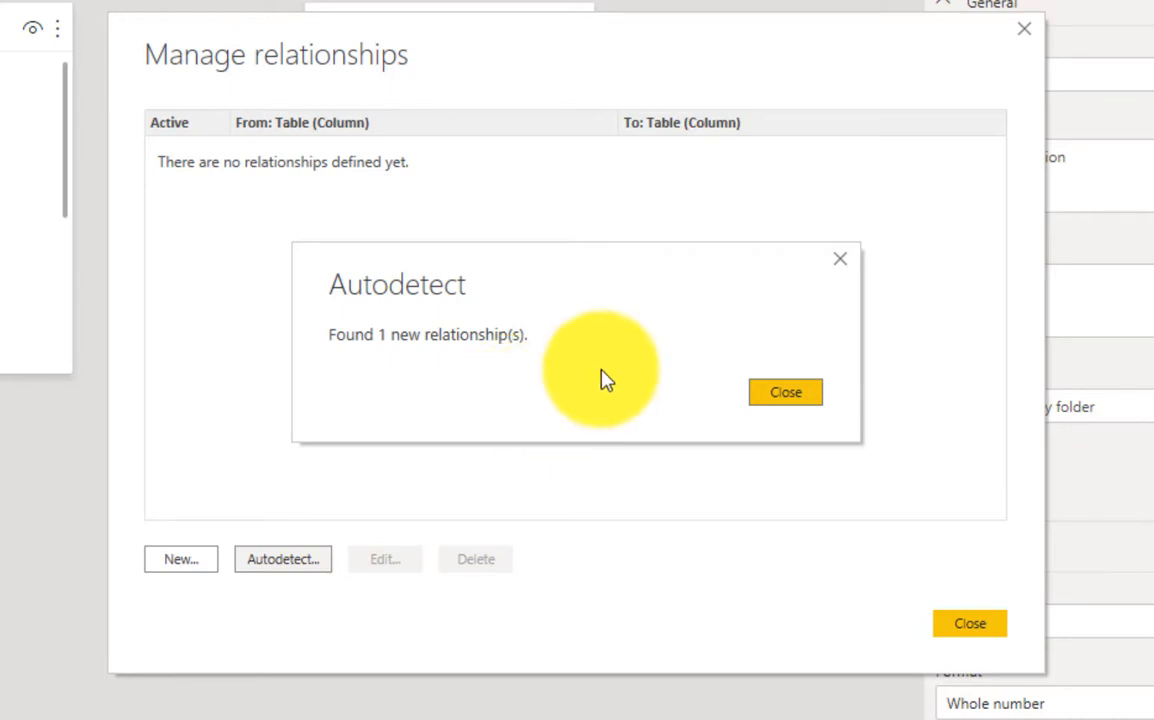
click(786, 396)
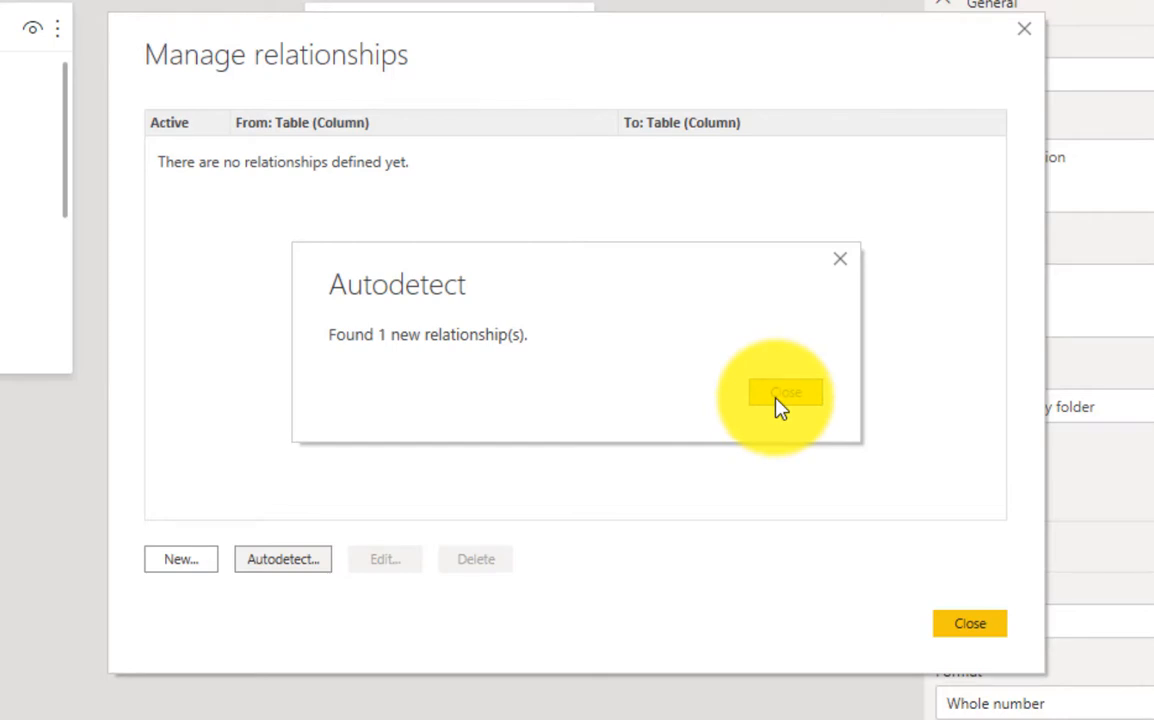
click(783, 396)
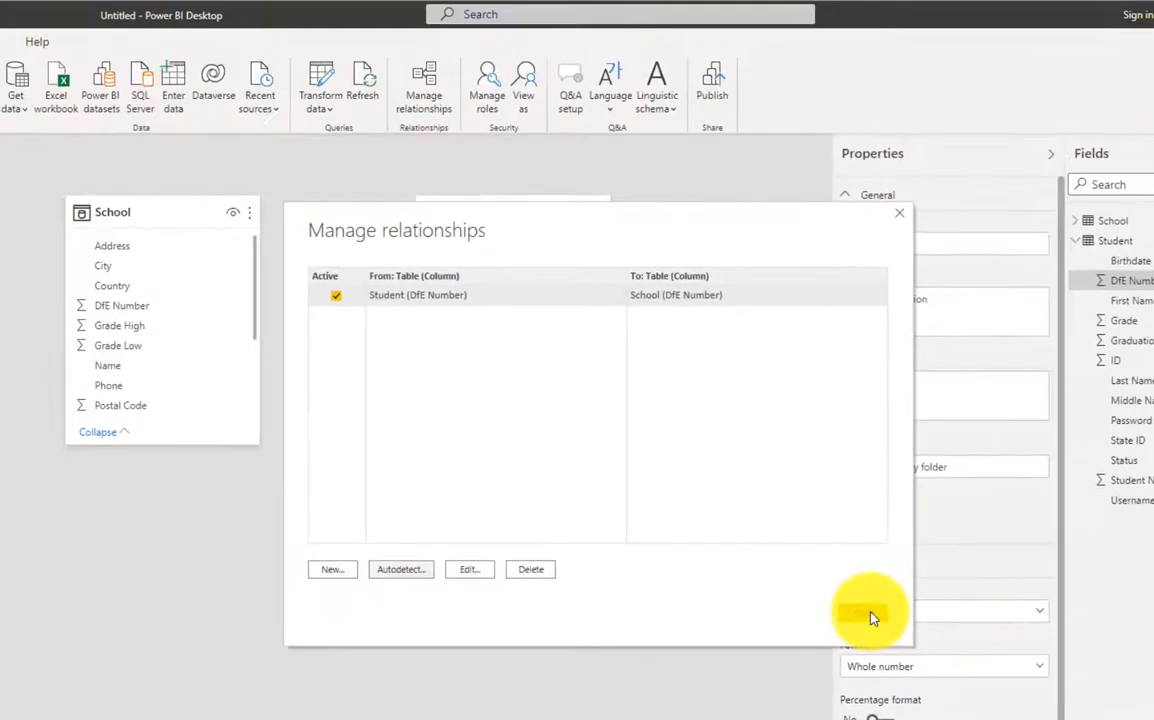
click(872, 618)
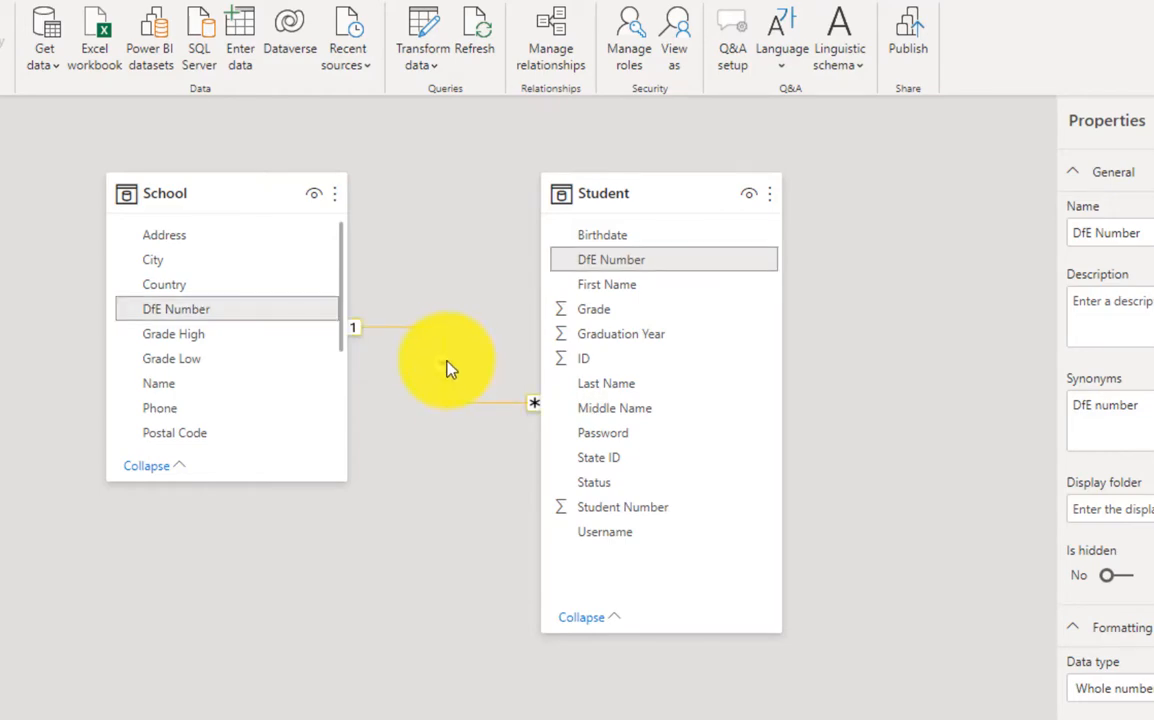
click(855, 505)
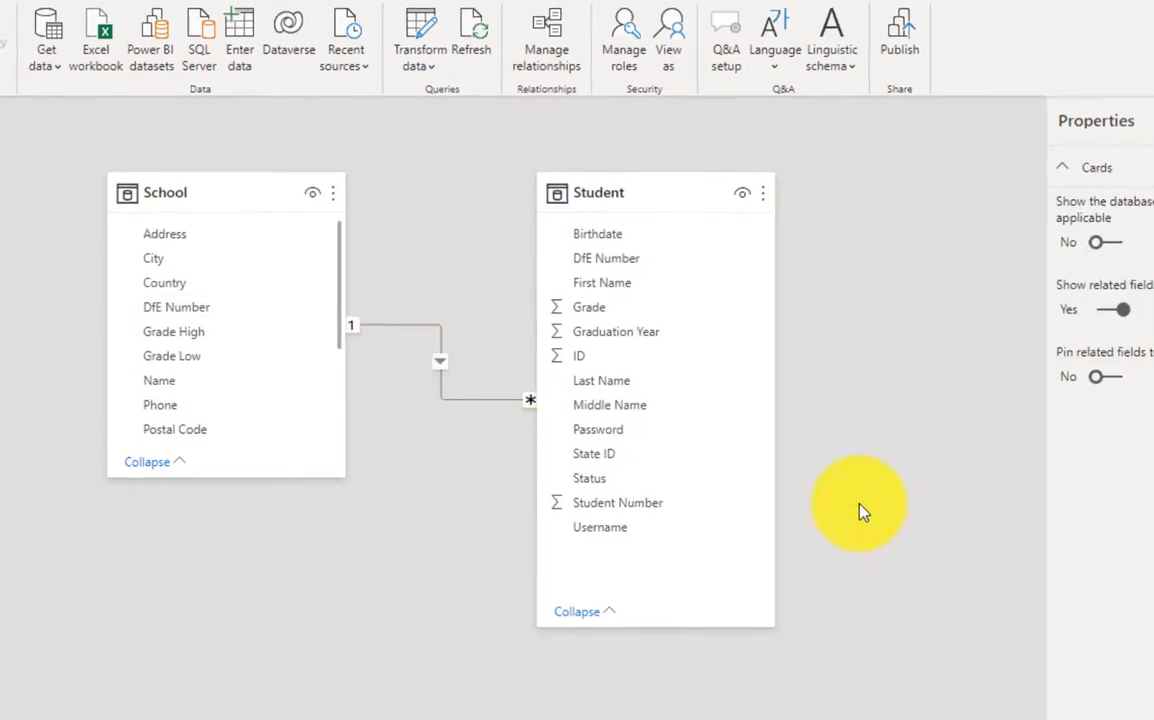